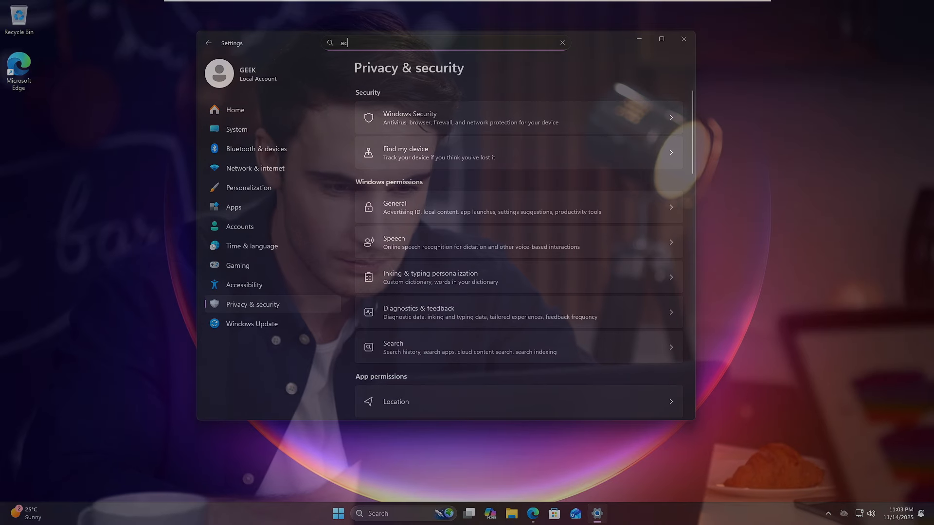
Search the Windows settings for "activity"
{"action": "type", "text": "activity"}
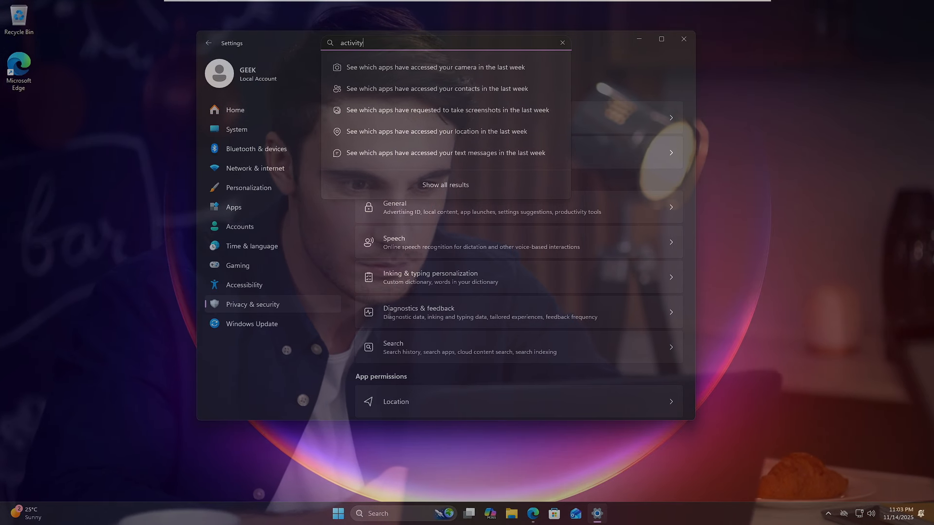
{"action": "key", "text": "Return"}
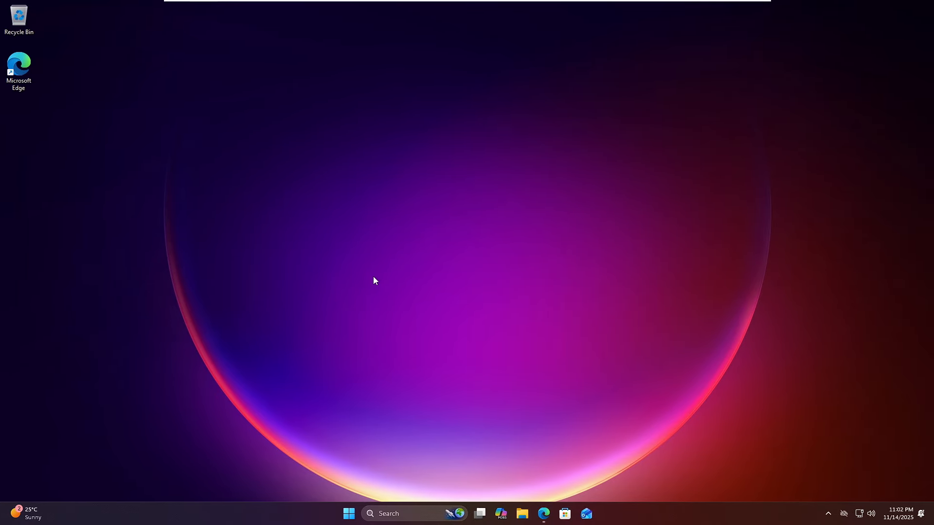
Show the full list of installed apps in Start and look through the preinstalled Microsoft apps
{"action": "left_click", "coordinate": [349, 514]}
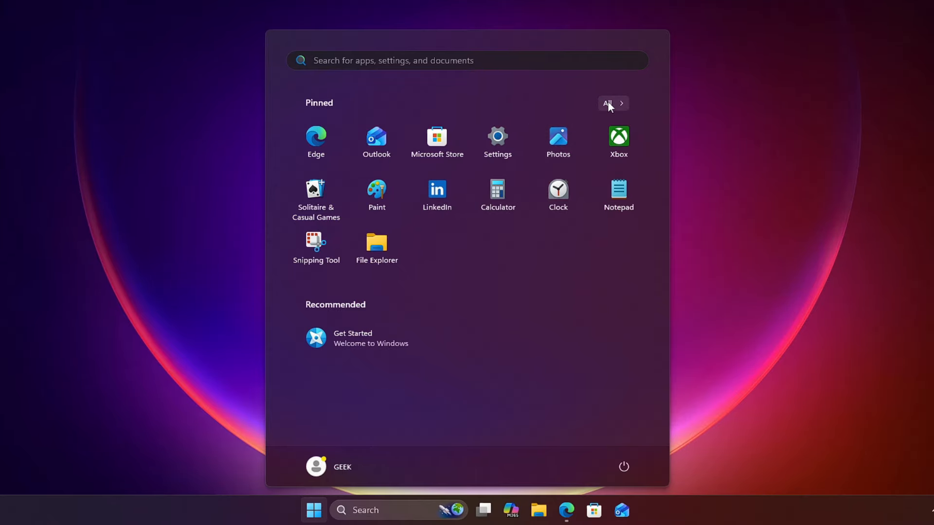
{"action": "left_click", "coordinate": [576, 199]}
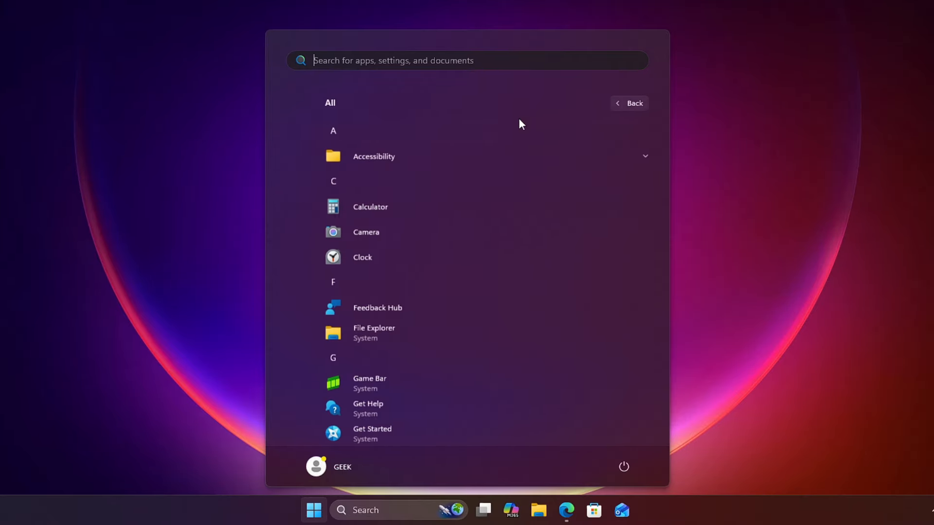
{"action": "scroll", "coordinate": [361, 275], "scroll_direction": "down", "scroll_amount": 5}
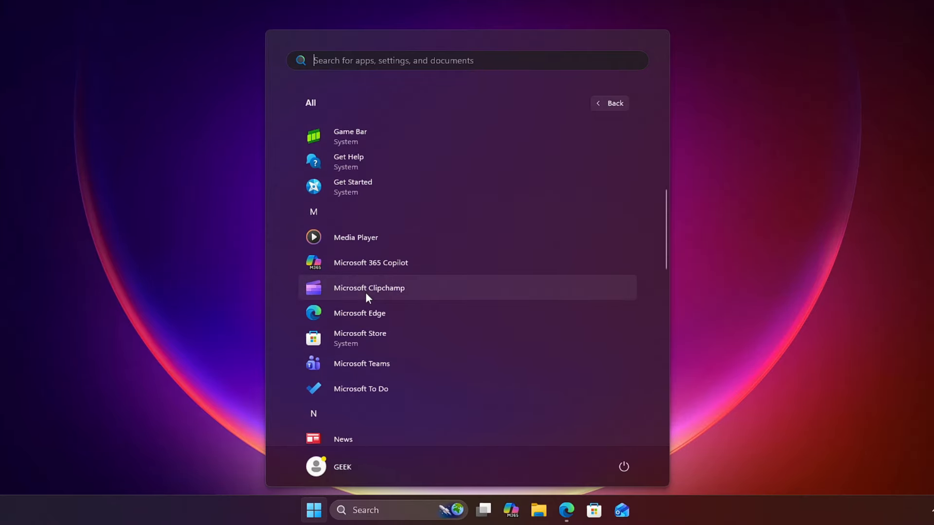
{"action": "scroll", "coordinate": [366, 298], "scroll_direction": "down", "scroll_amount": 1}
{"action": "scroll", "coordinate": [373, 292], "scroll_direction": "down", "scroll_amount": 1}
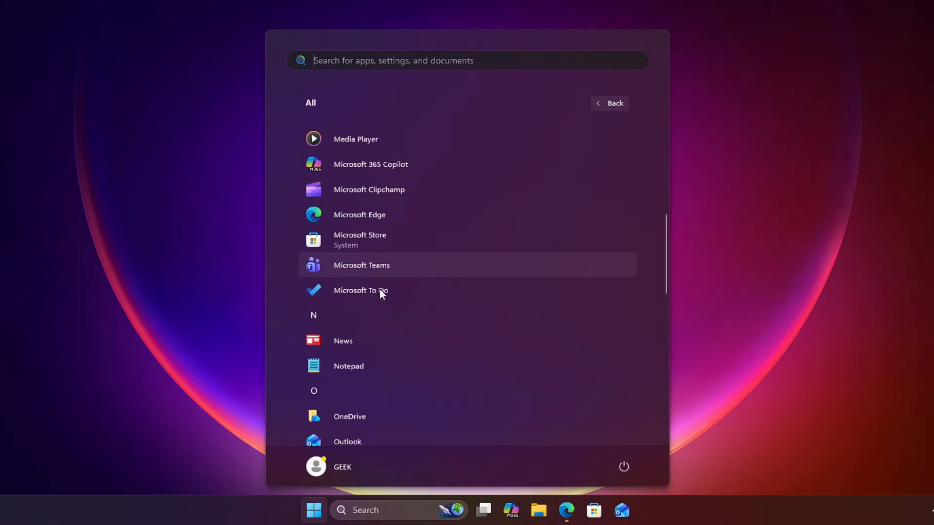
{"action": "scroll", "coordinate": [380, 299], "scroll_direction": "down", "scroll_amount": 2}
{"action": "scroll", "coordinate": [372, 254], "scroll_direction": "down", "scroll_amount": 3}
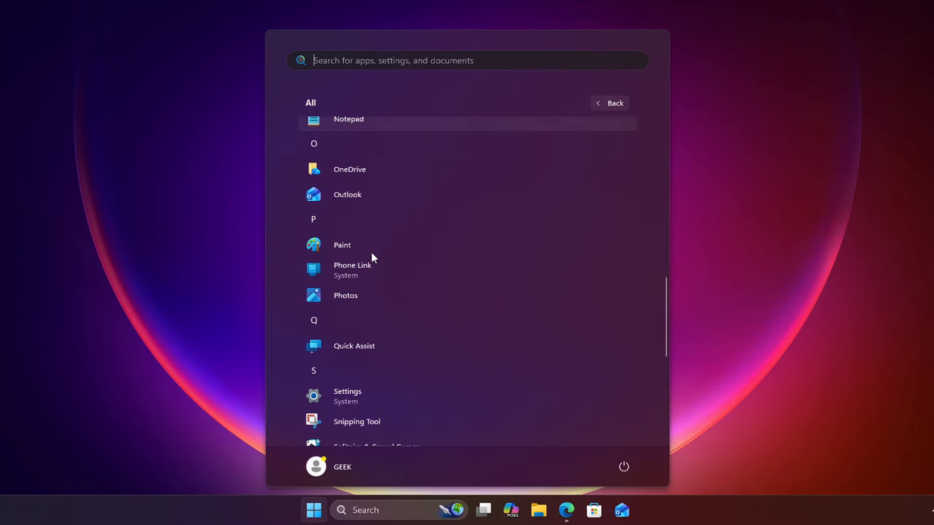
{"action": "scroll", "coordinate": [373, 256], "scroll_direction": "down", "scroll_amount": 1}
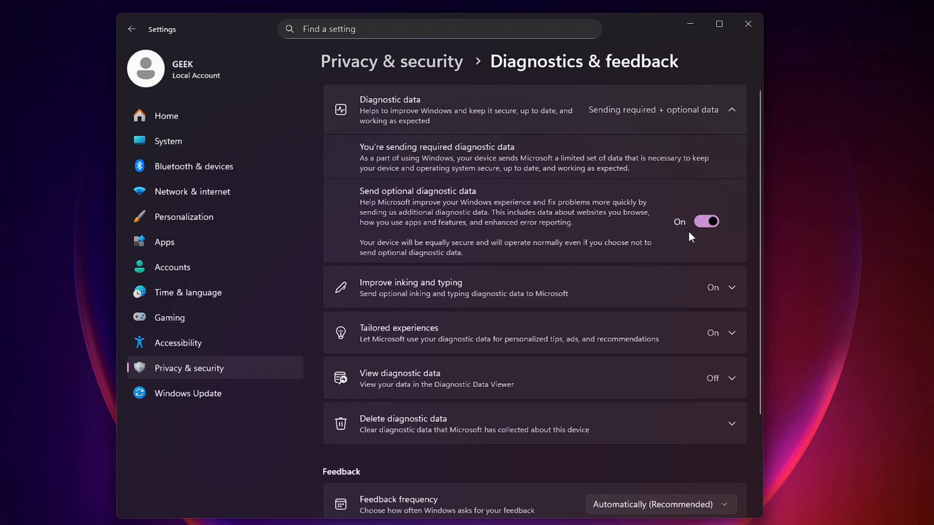
{"action": "left_click", "coordinate": [235, 370]}
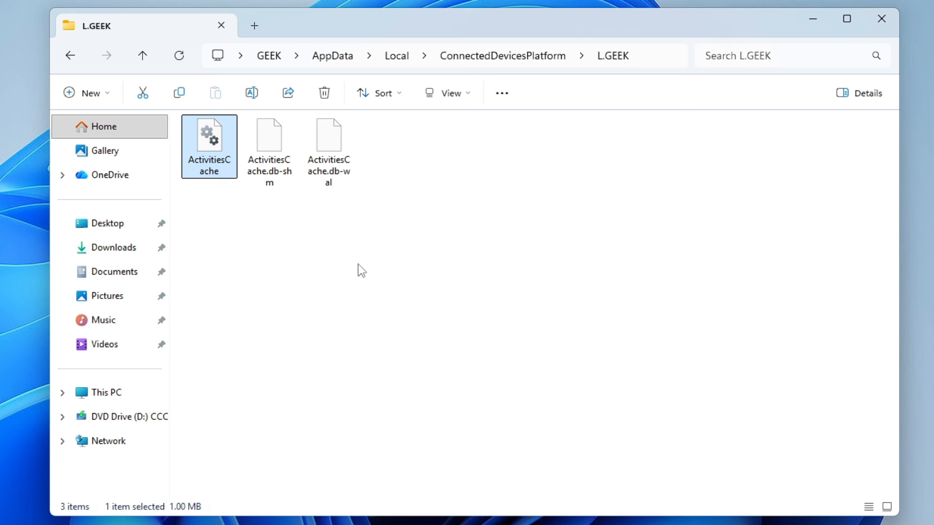
Switch the file layout of the L.GEEK folder to the Details view
{"action": "key", "text": "ctrl+shift+4"}
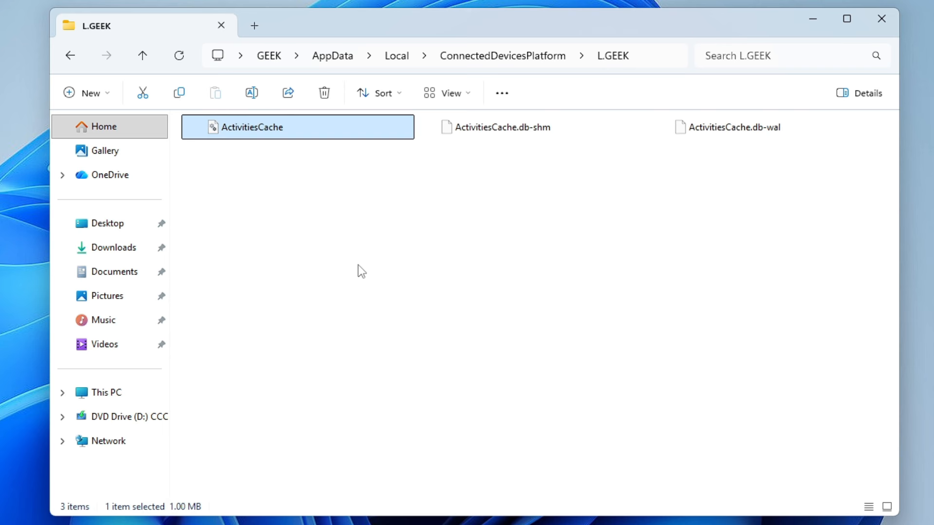
{"action": "key", "text": "ctrl+shift+7"}
{"action": "key", "text": "ctrl+shift+6"}
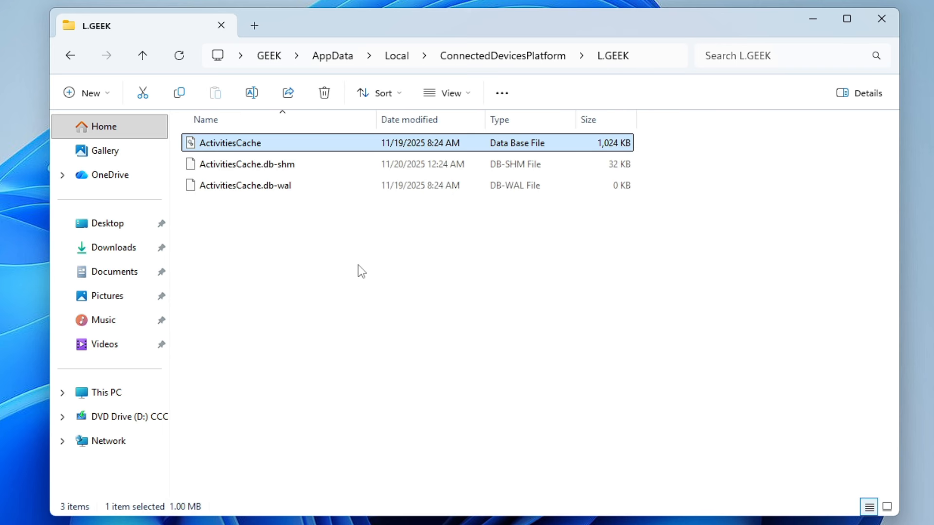
{"action": "left_click", "coordinate": [358, 264]}
Open Task Manager, check the CPU performance page, and close it
{"action": "left_click", "coordinate": [308, 139]}
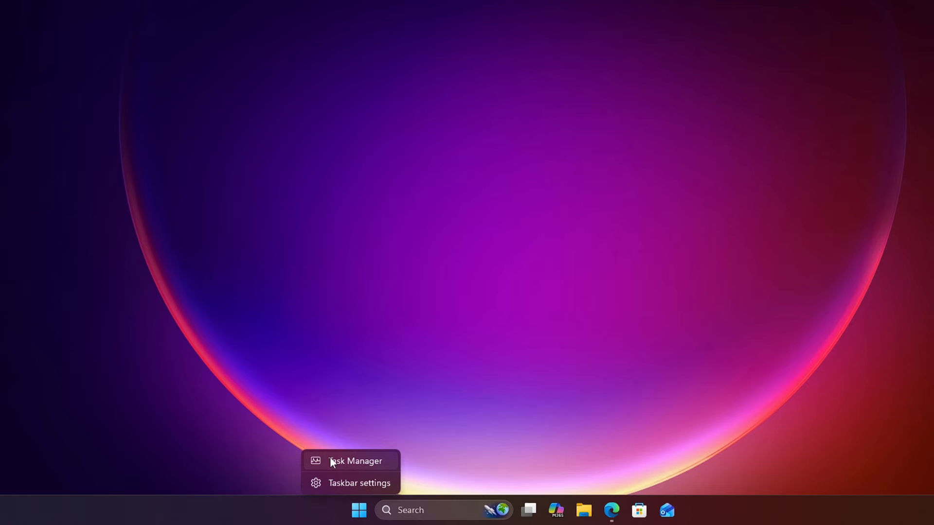
{"action": "left_click", "coordinate": [330, 460]}
{"action": "left_click", "coordinate": [279, 97]}
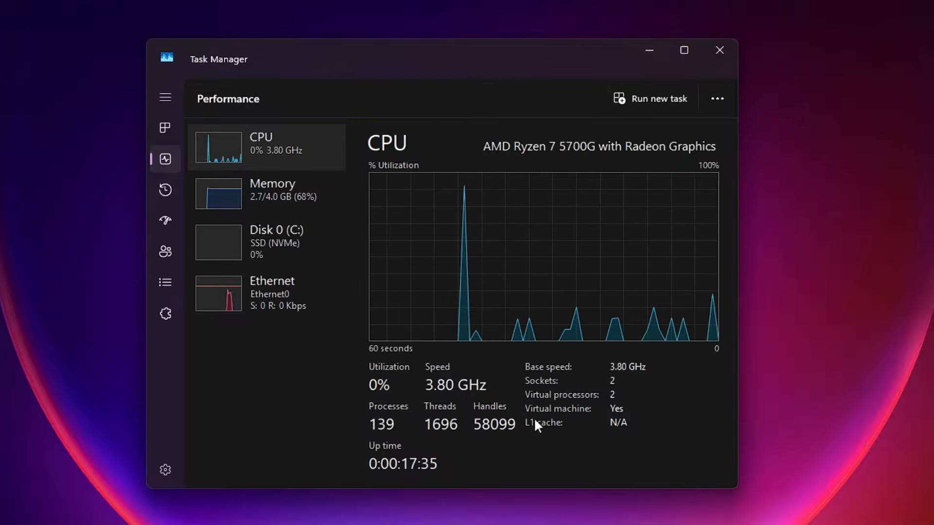
{"action": "left_click", "coordinate": [718, 54]}
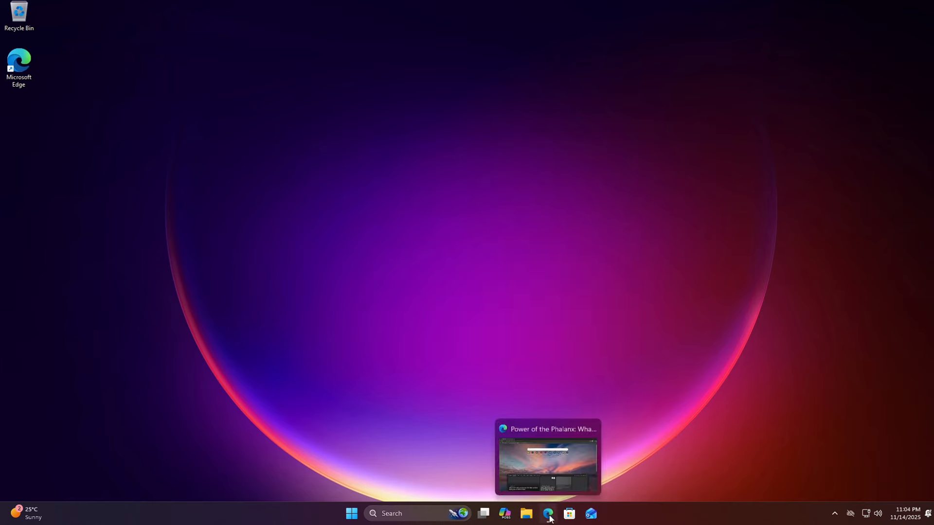
Switch to Microsoft Edge and search the web for "o&o"
{"action": "left_click", "coordinate": [550, 518]}
{"action": "type", "text": "o"}
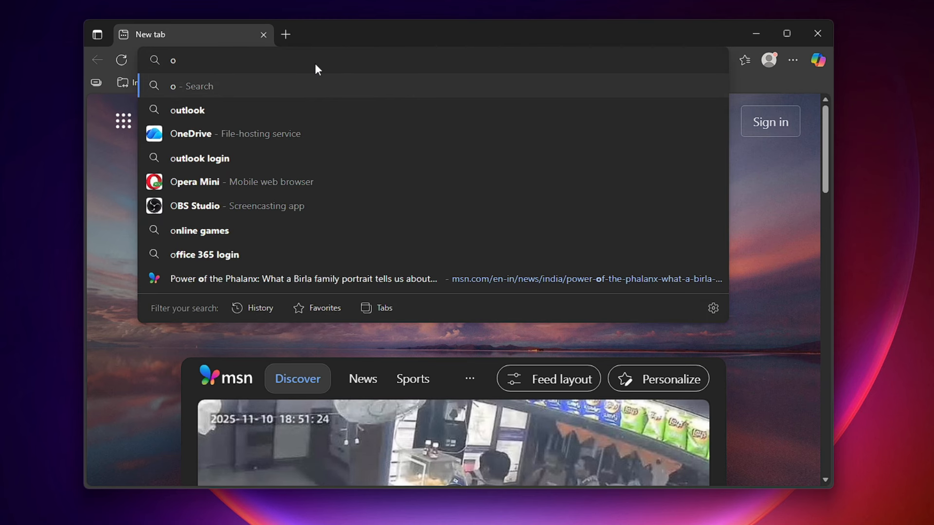
{"action": "type", "text": "&o"}
{"action": "key", "text": "Return"}
{"action": "scroll", "coordinate": [311, 200], "scroll_direction": "down", "scroll_amount": 5}
{"action": "scroll", "coordinate": [311, 198], "scroll_direction": "up", "scroll_amount": 3}
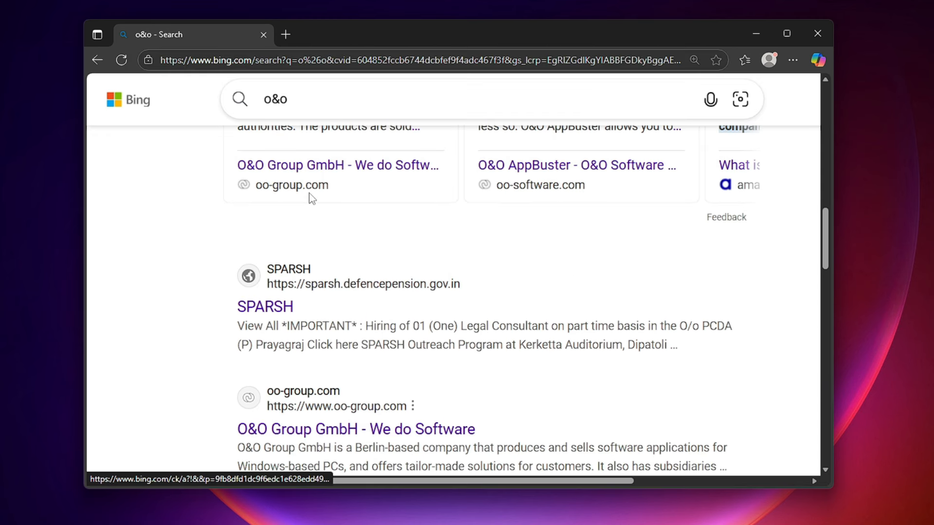
Find the O&O AppBuster result from O&O Software, open it in a new tab and switch to that tab
{"action": "scroll", "coordinate": [311, 198], "scroll_direction": "down", "scroll_amount": 8}
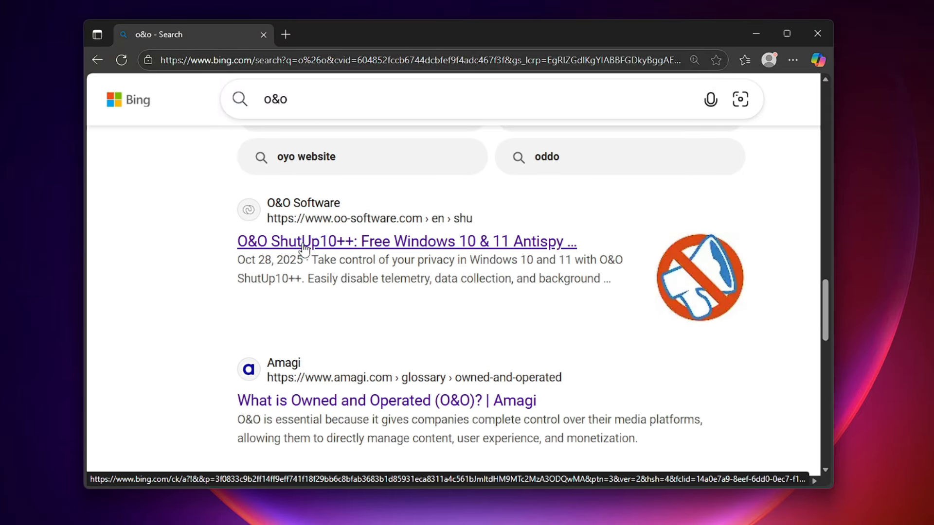
{"action": "scroll", "coordinate": [301, 249], "scroll_direction": "down", "scroll_amount": 10}
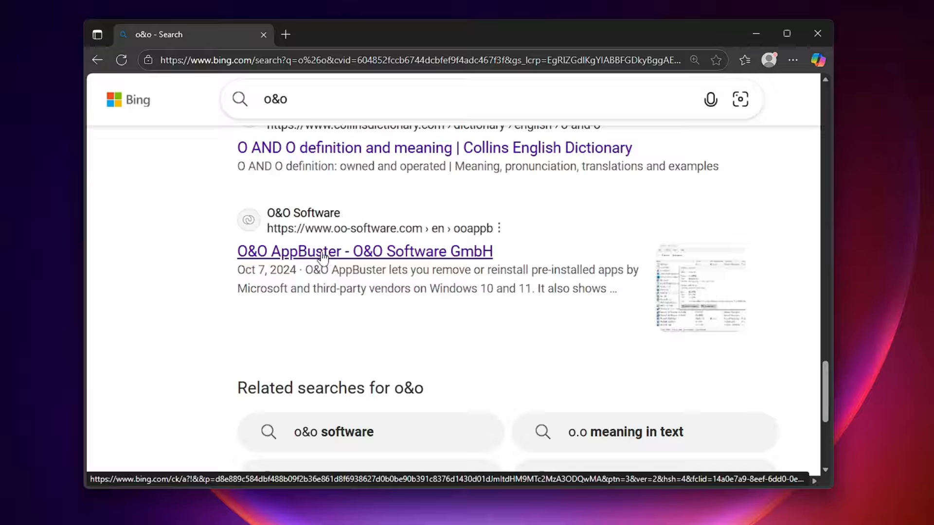
{"action": "scroll", "coordinate": [293, 189], "scroll_direction": "down", "scroll_amount": 1}
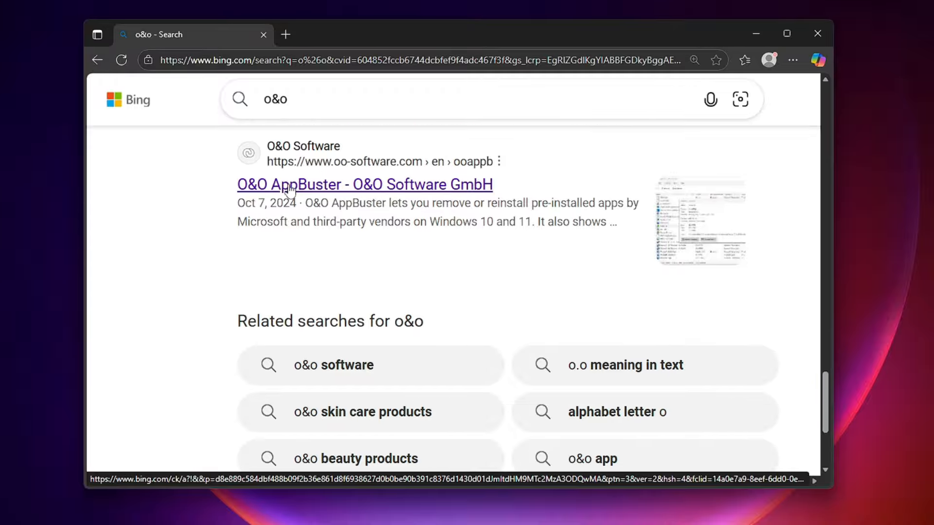
{"action": "right_click", "coordinate": [294, 188]}
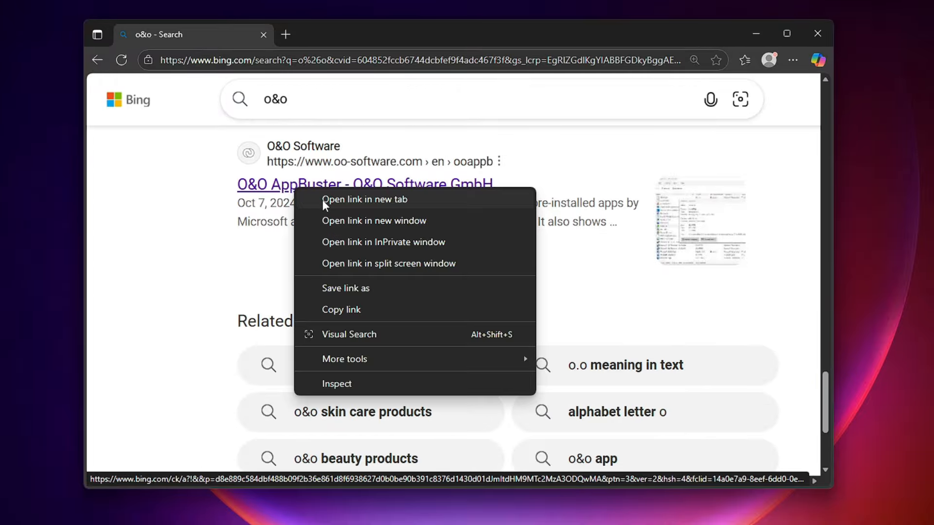
{"action": "left_click", "coordinate": [322, 200]}
{"action": "left_click", "coordinate": [319, 34]}
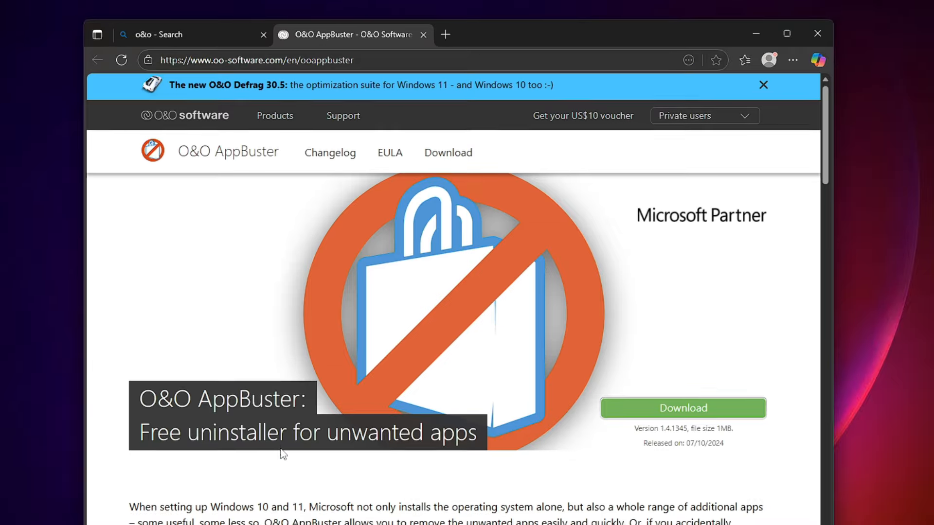
Look over the features and preview on the O&O AppBuster page and download the program
{"action": "scroll", "coordinate": [282, 454], "scroll_direction": "down", "scroll_amount": 15}
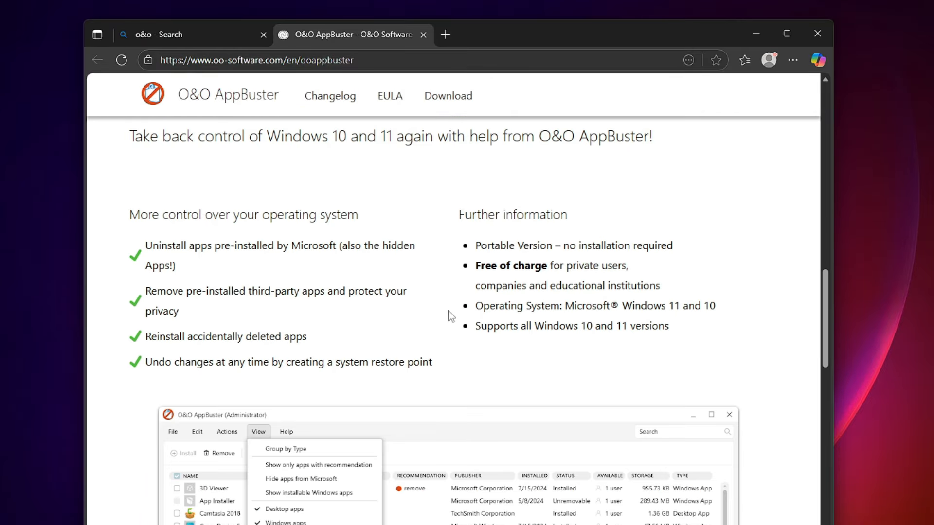
{"action": "scroll", "coordinate": [452, 316], "scroll_direction": "down", "scroll_amount": 5}
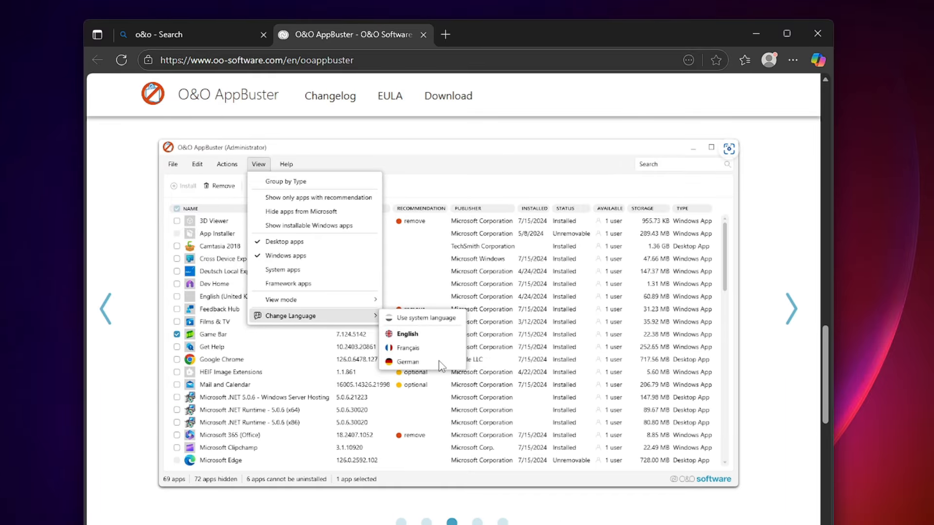
{"action": "scroll", "coordinate": [518, 315], "scroll_direction": "up", "scroll_amount": 15}
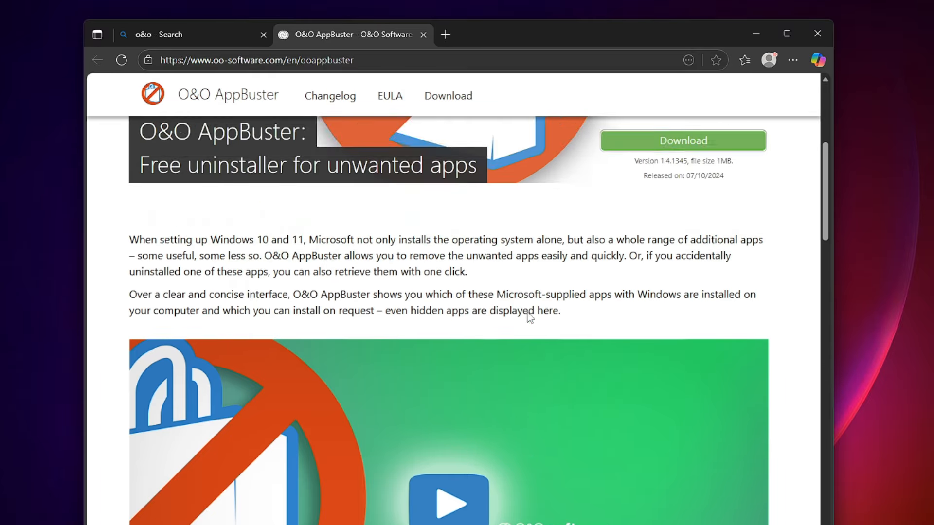
{"action": "scroll", "coordinate": [530, 317], "scroll_direction": "up", "scroll_amount": 3}
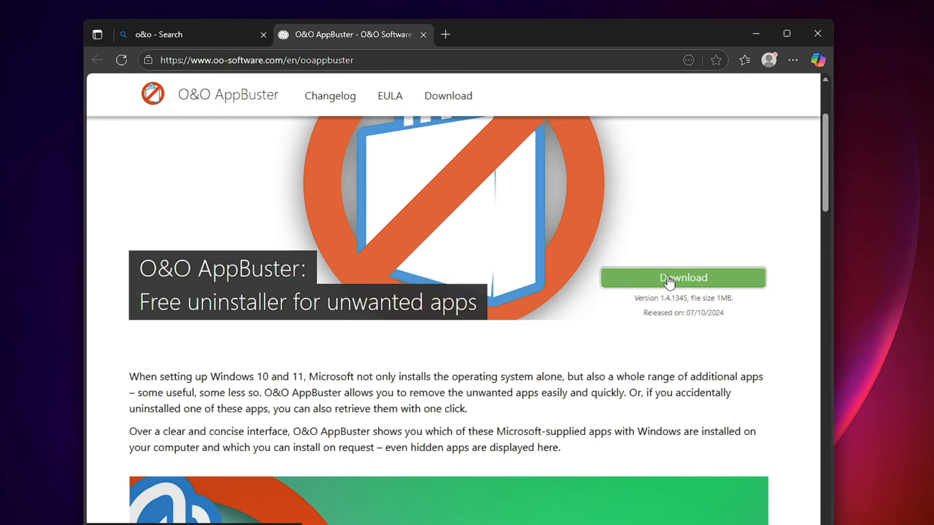
{"action": "left_click", "coordinate": [669, 280]}
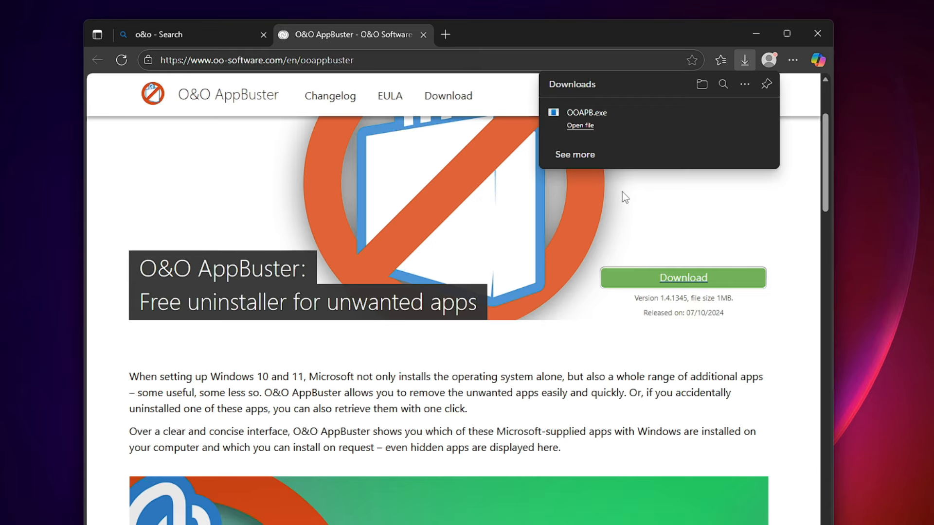
Run the downloaded OOAPB.exe, allow it to make changes to the device, and narrow the AppBuster window
{"action": "left_click", "coordinate": [608, 122]}
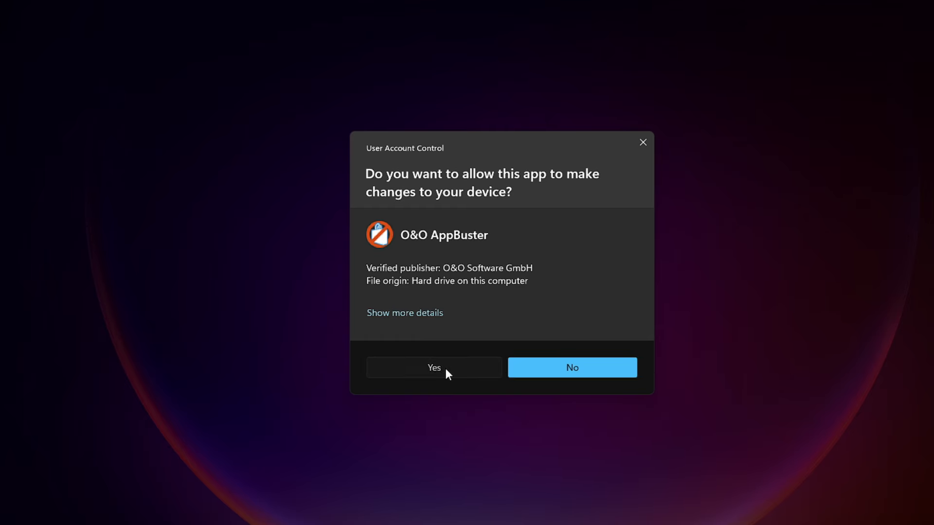
{"action": "left_click", "coordinate": [444, 371]}
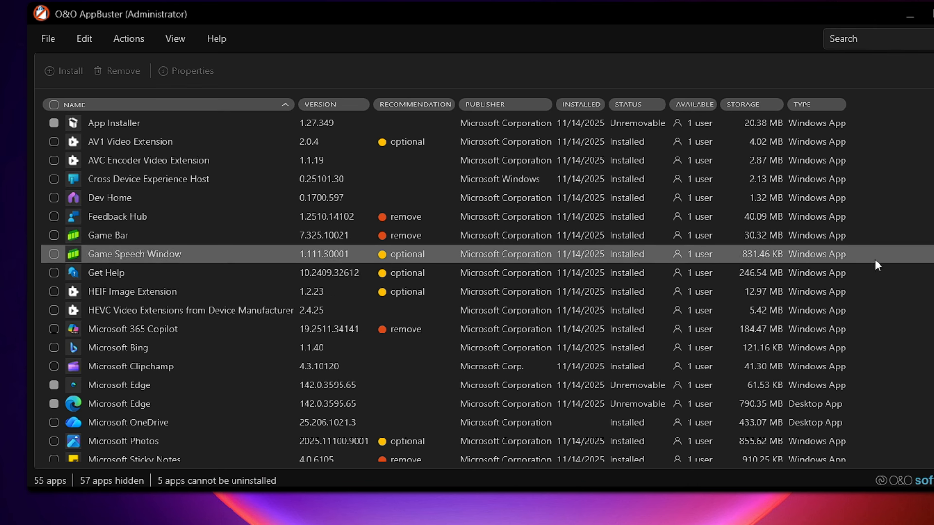
{"action": "left_click_drag", "start_coordinate": [933, 264], "coordinate": [754, 266]}
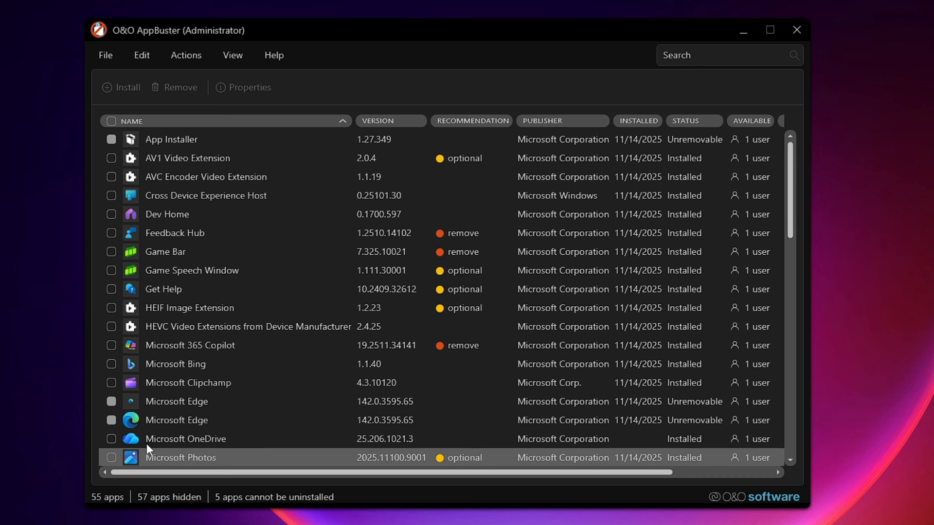
{"action": "scroll", "coordinate": [147, 218], "scroll_direction": "down", "scroll_amount": 3}
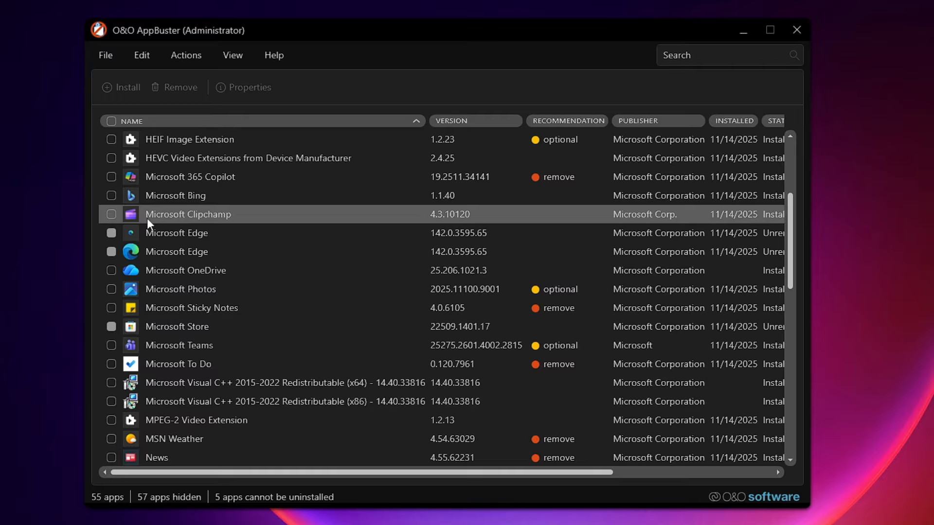
{"action": "left_click", "coordinate": [109, 213]}
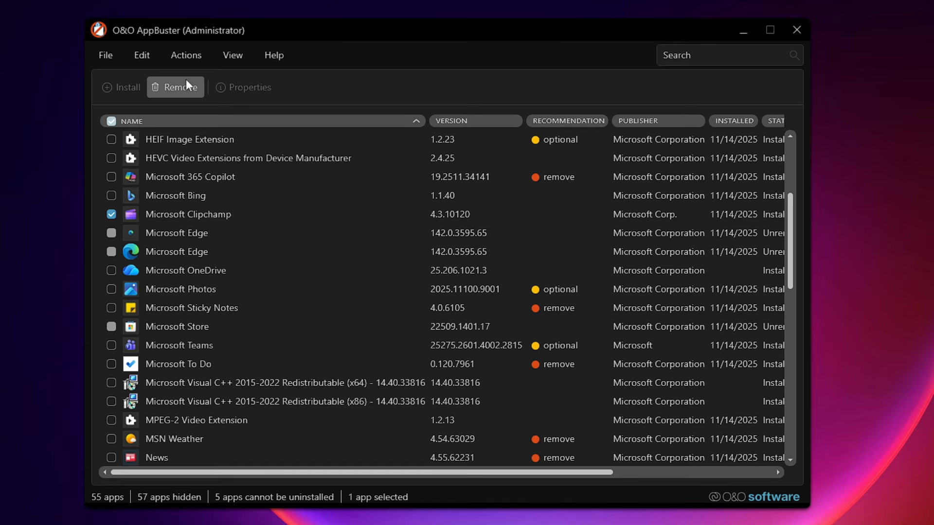
{"action": "left_click", "coordinate": [112, 216]}
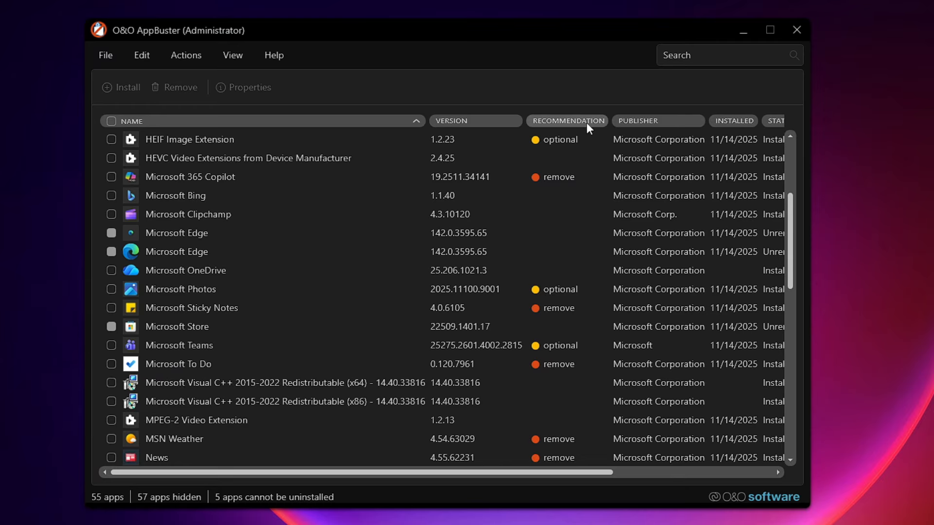
Sort the app list by recommendation so that the apps marked "remove" come first
{"action": "scroll", "coordinate": [573, 148], "scroll_direction": "up", "scroll_amount": 3}
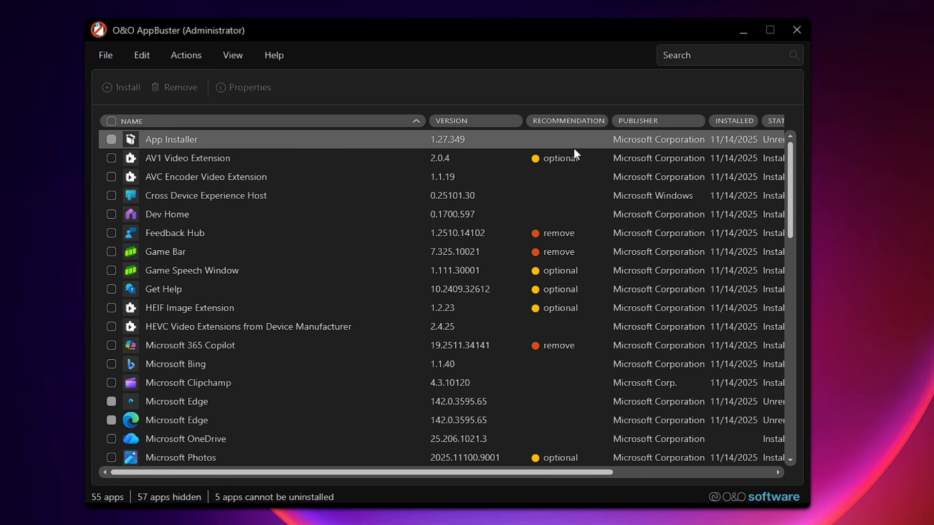
{"action": "left_click", "coordinate": [566, 121]}
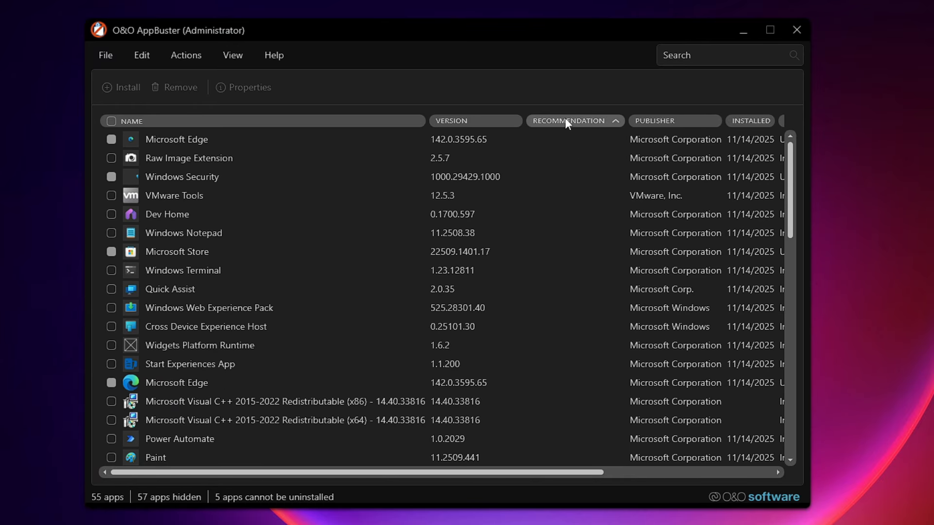
{"action": "left_click", "coordinate": [566, 121]}
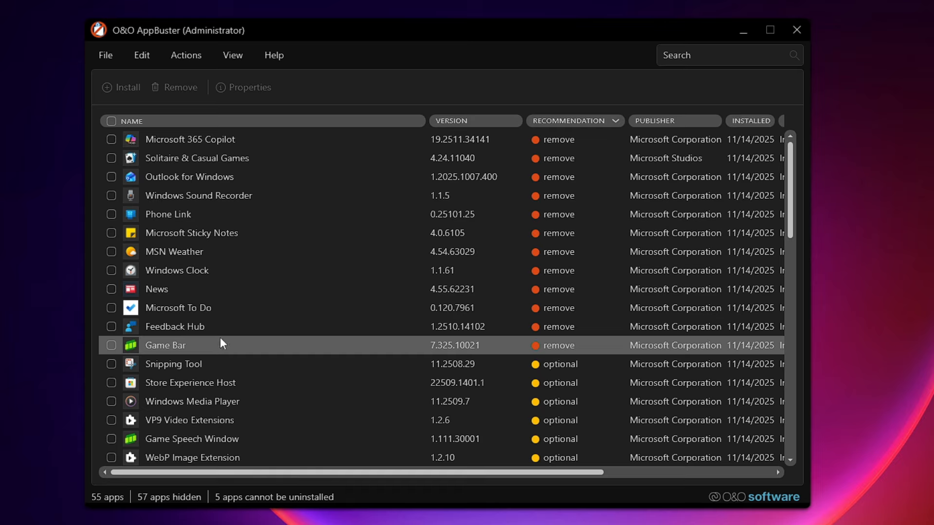
Select all apps recommended for removal, and also mark the optional apps Get Help and Microsoft Teams
{"action": "left_click", "coordinate": [141, 54]}
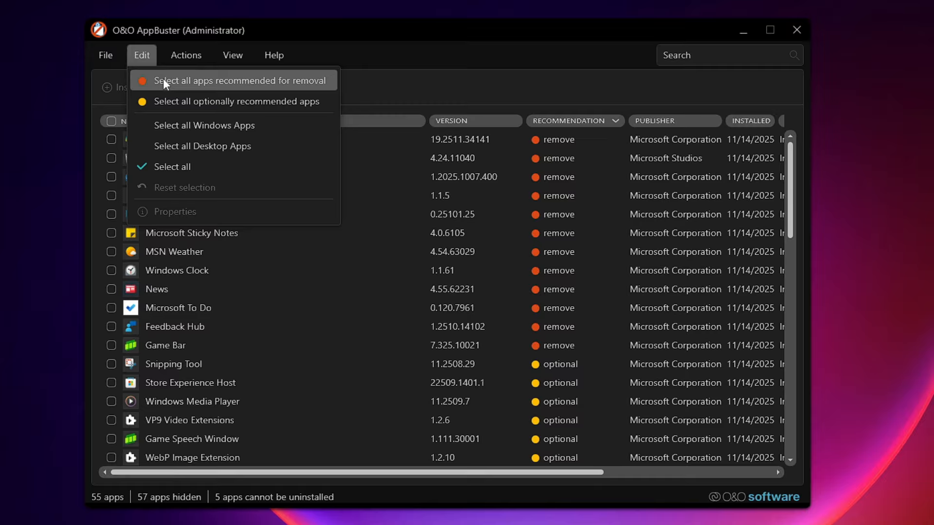
{"action": "left_click", "coordinate": [258, 80]}
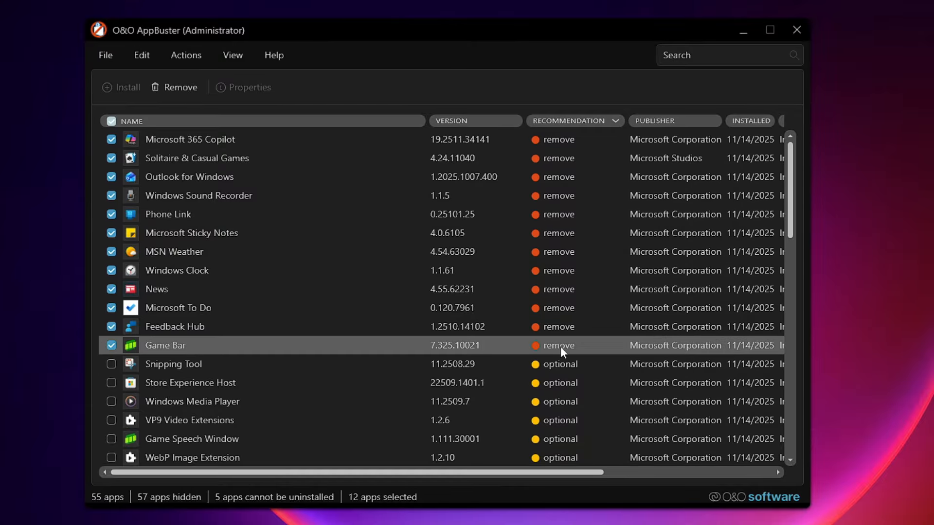
{"action": "scroll", "coordinate": [561, 346], "scroll_direction": "down", "scroll_amount": 3}
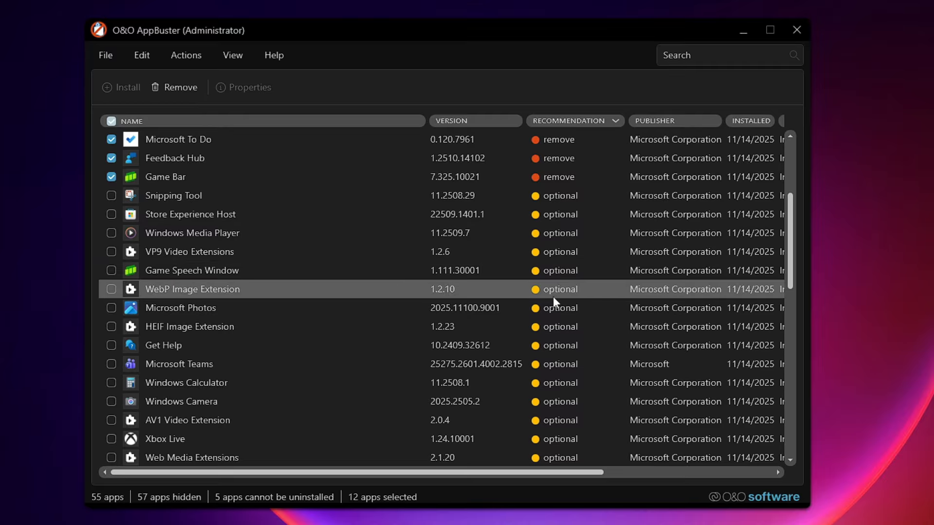
{"action": "left_click", "coordinate": [174, 343]}
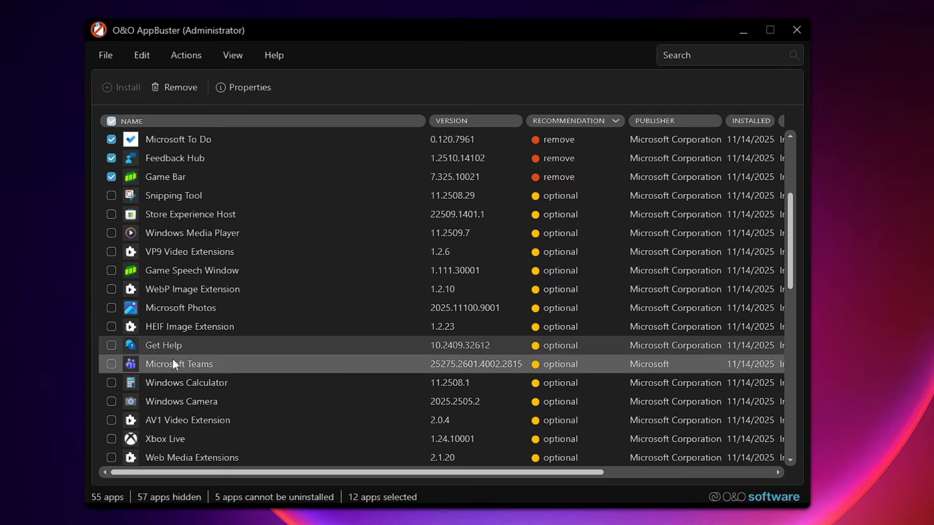
{"action": "left_click", "coordinate": [110, 365]}
{"action": "left_click", "coordinate": [111, 345]}
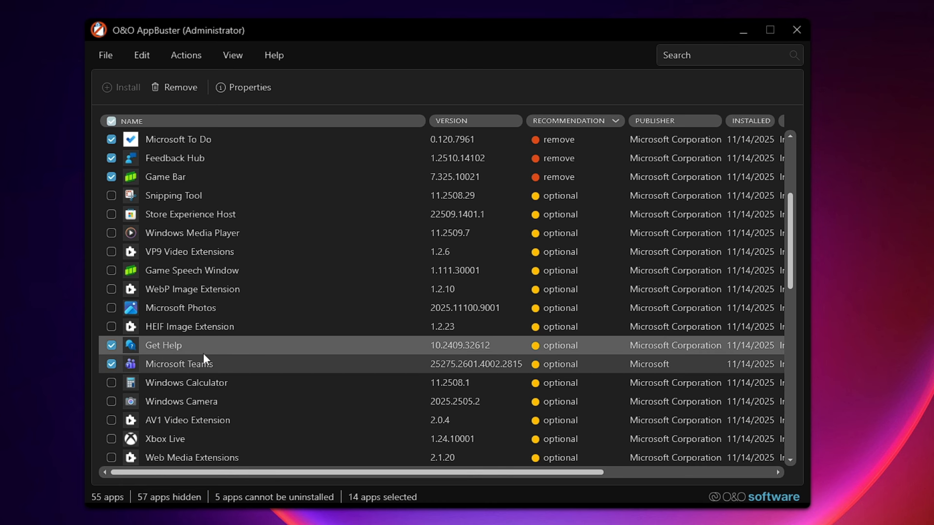
Add Xbox Live, Quick Assist and Start Experiences App to the apps marked for removal
{"action": "scroll", "coordinate": [203, 353], "scroll_direction": "down", "scroll_amount": 3}
{"action": "left_click", "coordinate": [111, 271]}
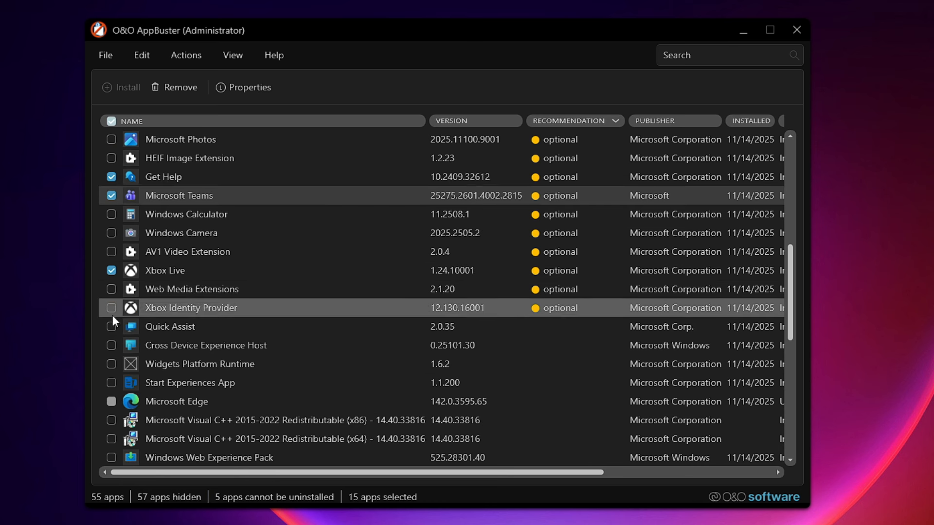
{"action": "left_click", "coordinate": [108, 330]}
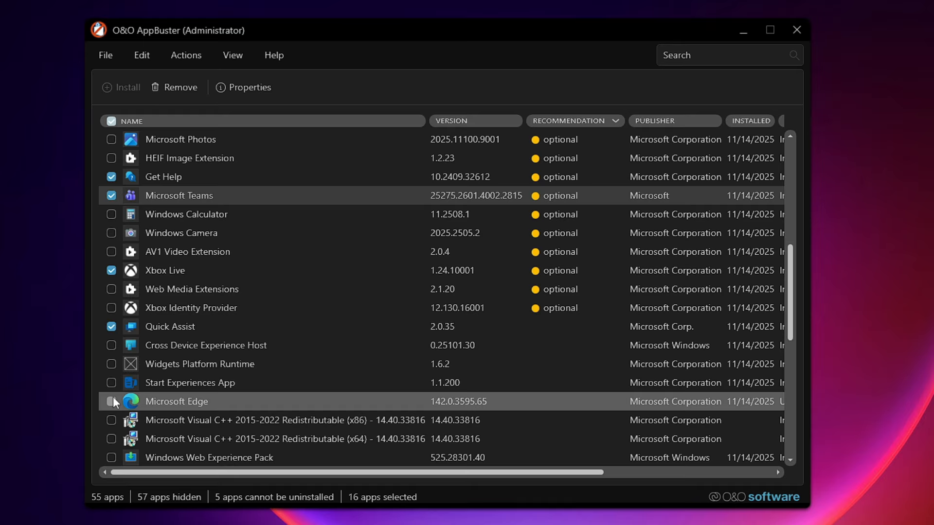
{"action": "left_click", "coordinate": [111, 383]}
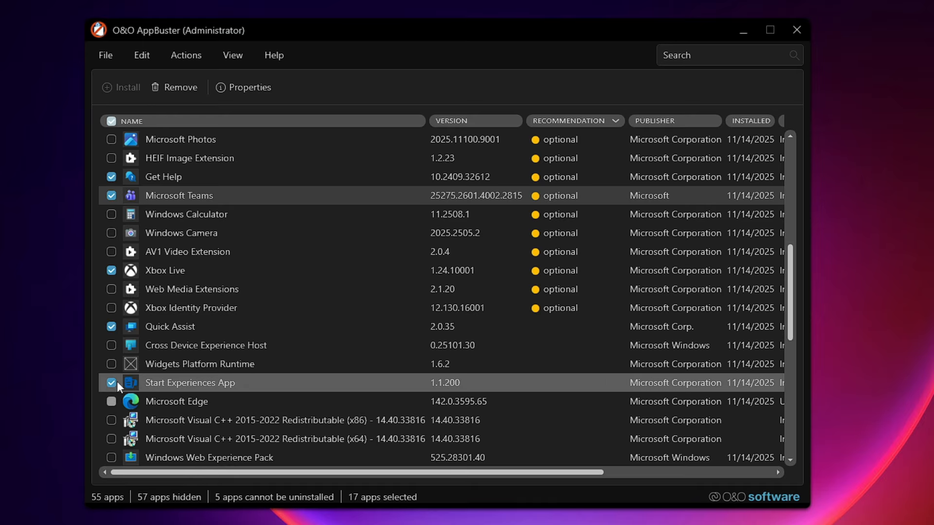
Also mark Microsoft Clipchamp and Microsoft Bing for removal
{"action": "scroll", "coordinate": [253, 342], "scroll_direction": "down", "scroll_amount": 2}
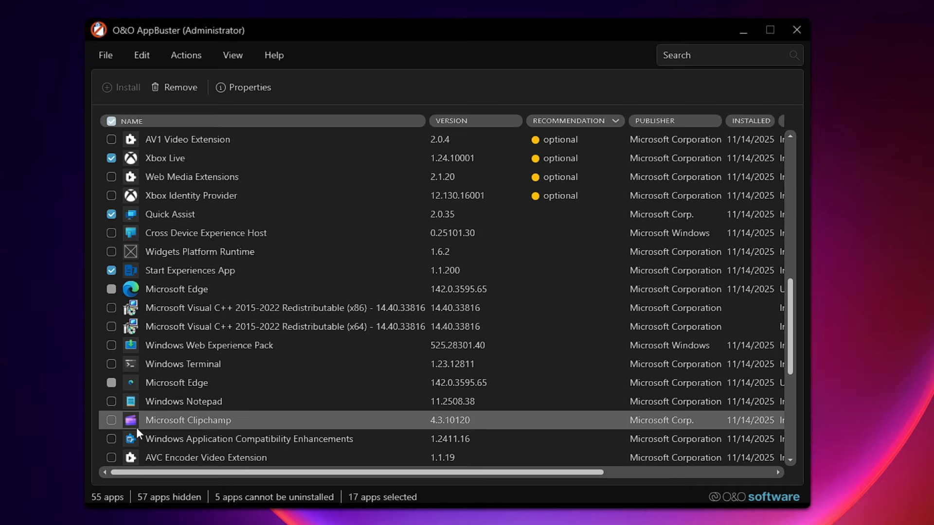
{"action": "left_click", "coordinate": [112, 423]}
{"action": "scroll", "coordinate": [234, 394], "scroll_direction": "down", "scroll_amount": 1}
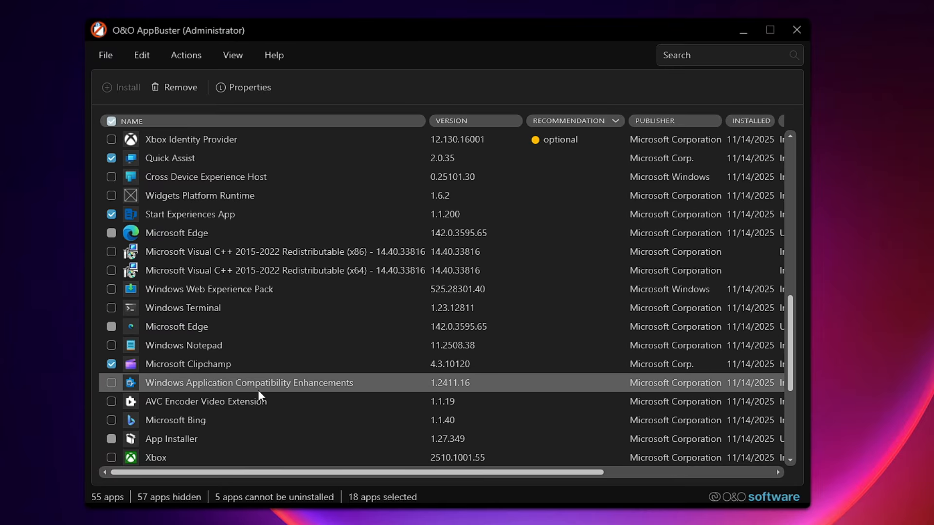
{"action": "left_click", "coordinate": [108, 421]}
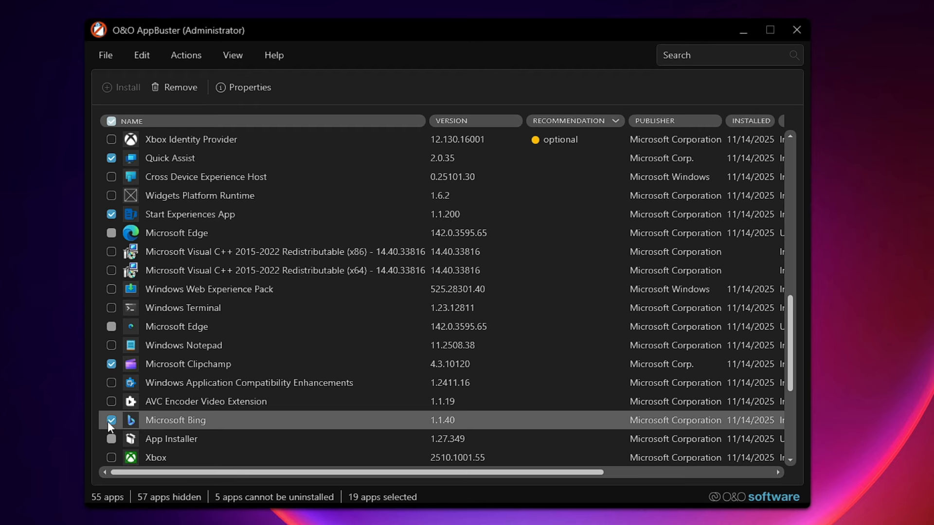
Uninstall the selected apps for the current user only, continuing without a system restore point, and close AppBuster when finished
{"action": "scroll", "coordinate": [146, 418], "scroll_direction": "down", "scroll_amount": 1}
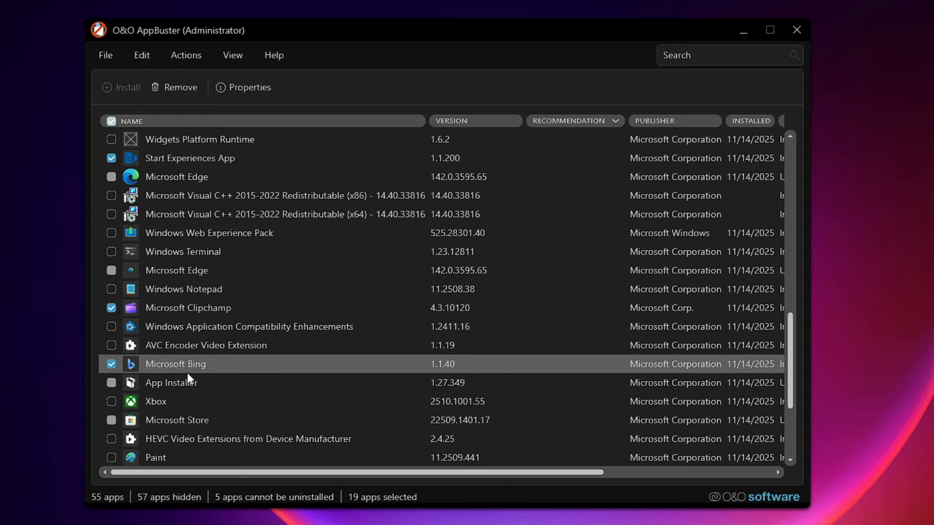
{"action": "left_click", "coordinate": [186, 87]}
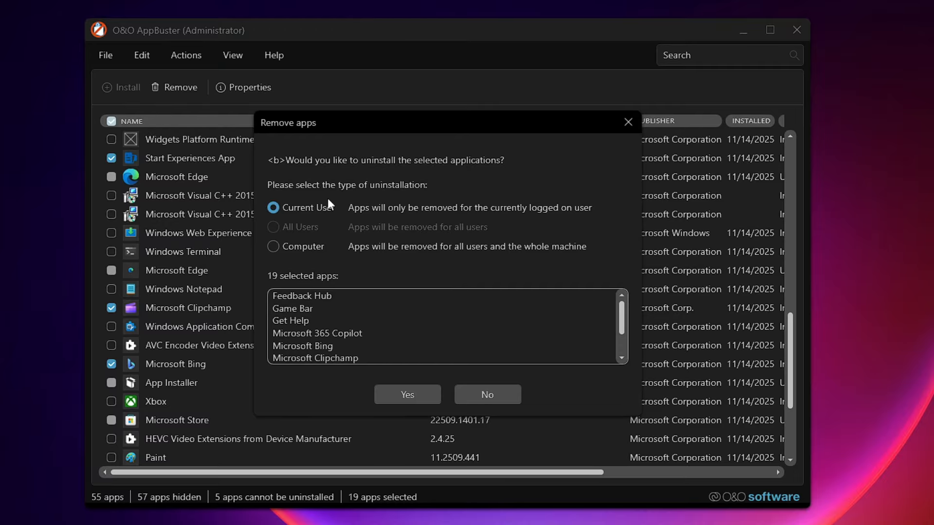
{"action": "left_click", "coordinate": [422, 398]}
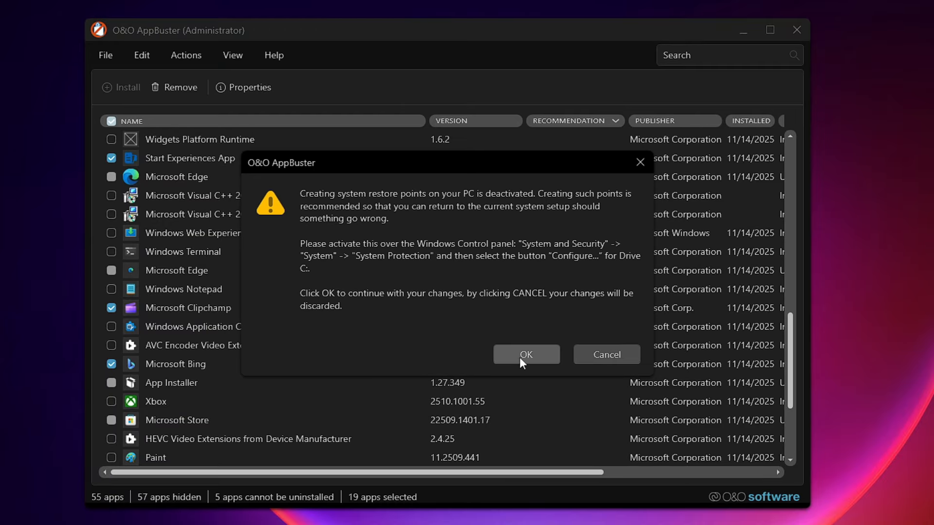
{"action": "left_click", "coordinate": [526, 355]}
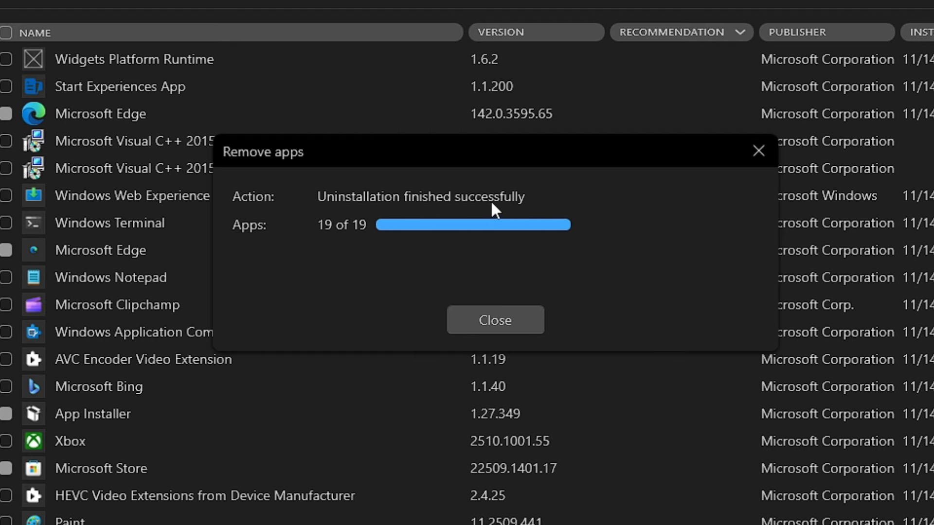
{"action": "left_click", "coordinate": [507, 325]}
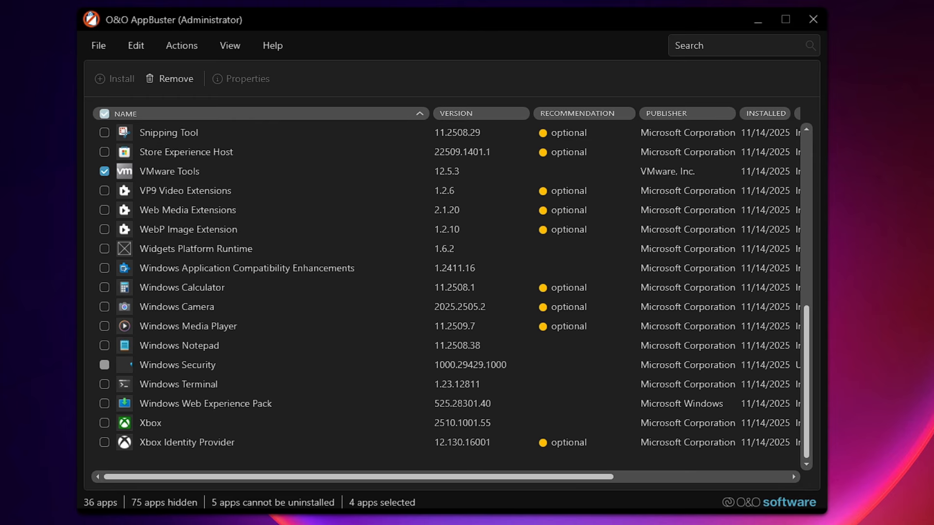
{"action": "left_click", "coordinate": [813, 22]}
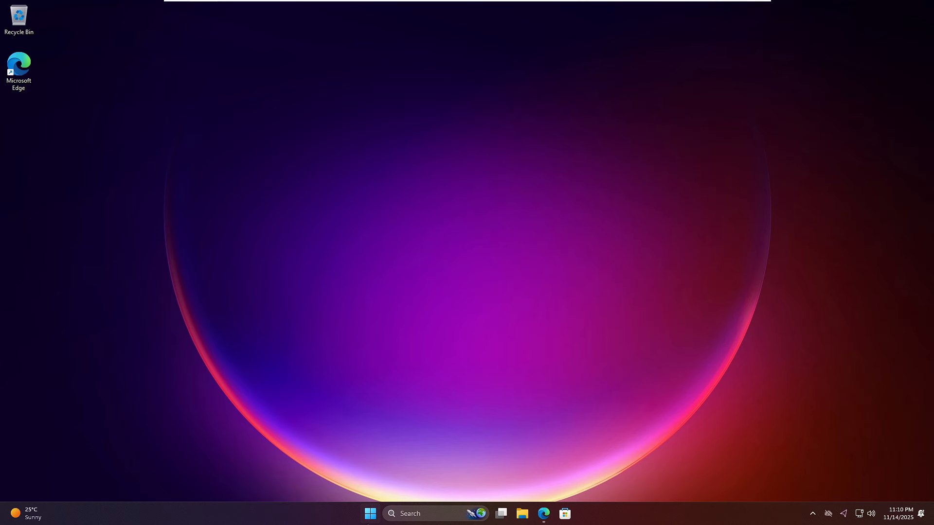
Look through the Start menu's full app list to check which apps are still installed
{"action": "key", "text": "super"}
{"action": "left_click", "coordinate": [578, 200]}
{"action": "scroll", "coordinate": [438, 292], "scroll_direction": "down", "scroll_amount": 3}
{"action": "scroll", "coordinate": [438, 297], "scroll_direction": "down", "scroll_amount": 4}
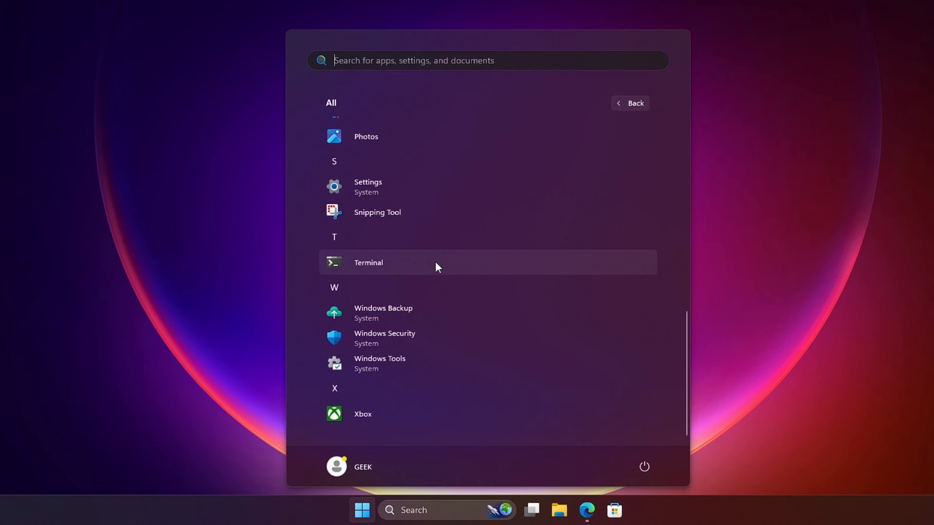
{"action": "scroll", "coordinate": [432, 270], "scroll_direction": "up", "scroll_amount": 7}
{"action": "scroll", "coordinate": [432, 270], "scroll_direction": "down", "scroll_amount": 8}
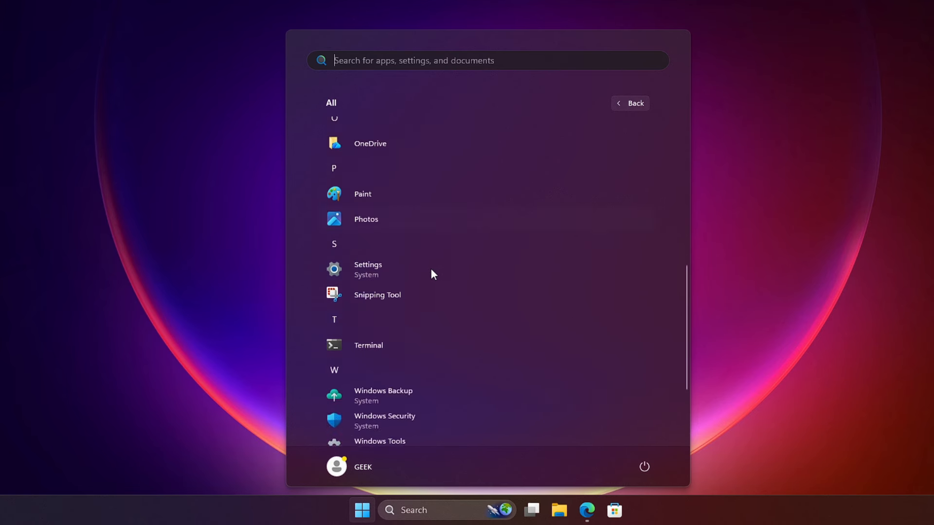
{"action": "scroll", "coordinate": [430, 274], "scroll_direction": "up", "scroll_amount": 7}
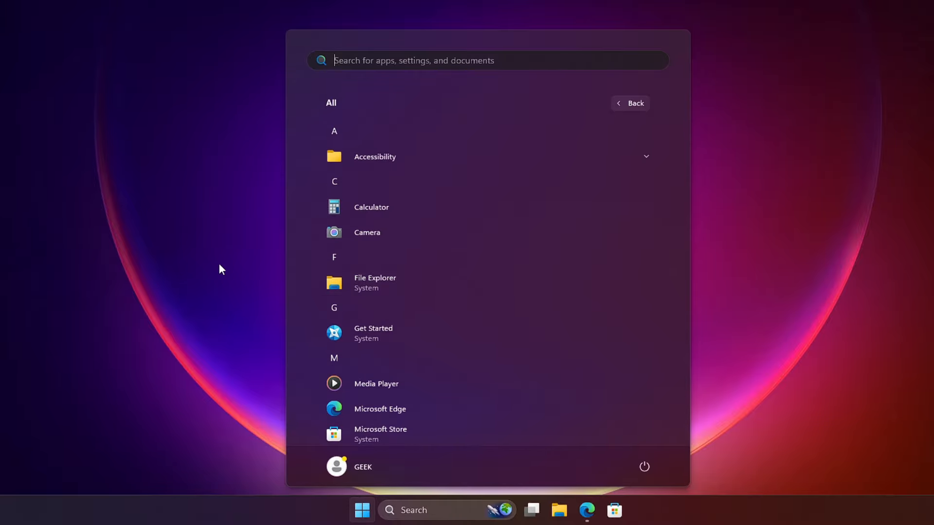
{"action": "left_click", "coordinate": [219, 265]}
Switch to Microsoft Edge, find the O&O ShutUp10++ result among the o&o search results and open it in a new tab
{"action": "left_click", "coordinate": [587, 510]}
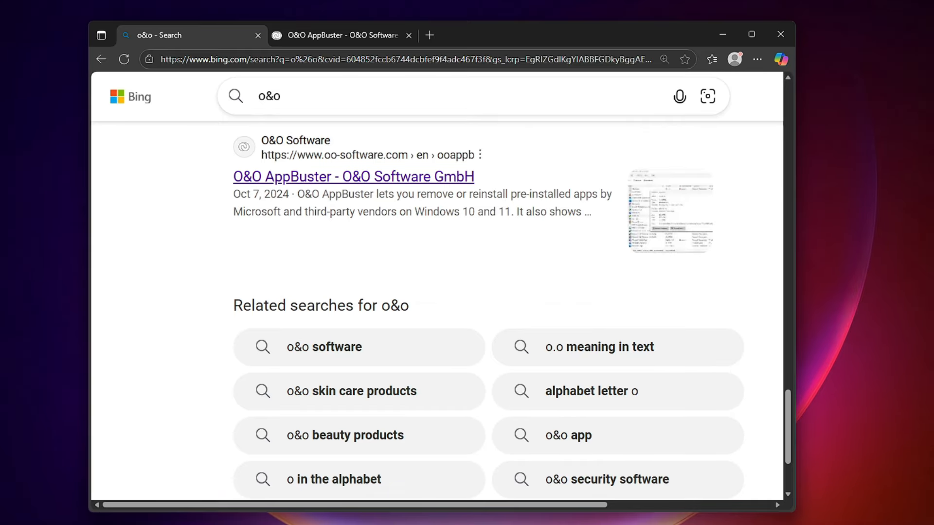
{"action": "scroll", "coordinate": [273, 248], "scroll_direction": "up", "scroll_amount": 6}
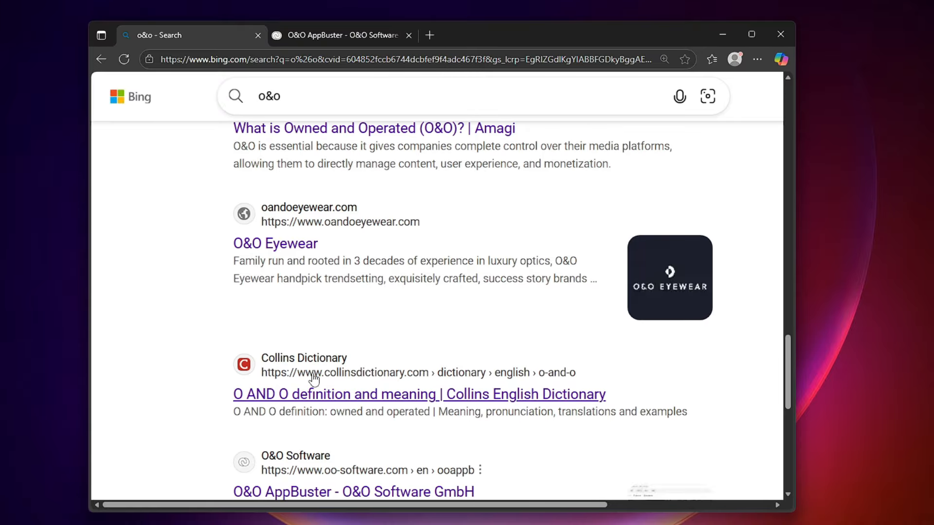
{"action": "scroll", "coordinate": [311, 369], "scroll_direction": "up", "scroll_amount": 5}
{"action": "scroll", "coordinate": [312, 318], "scroll_direction": "up", "scroll_amount": 1}
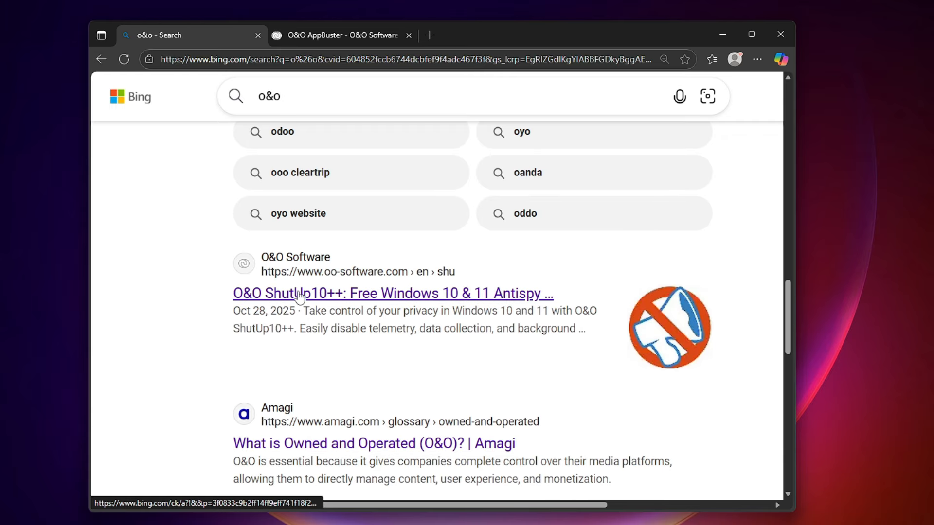
{"action": "left_click", "coordinate": [301, 294]}
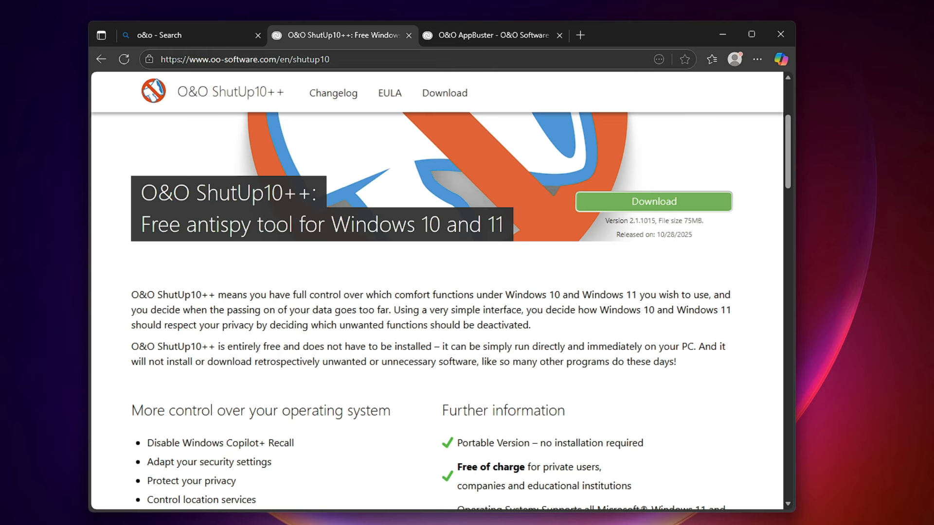
Download the 64-bit version of O&O ShutUp10++, run OOSU10.exe and allow it to make changes to the device
{"action": "left_click", "coordinate": [641, 206]}
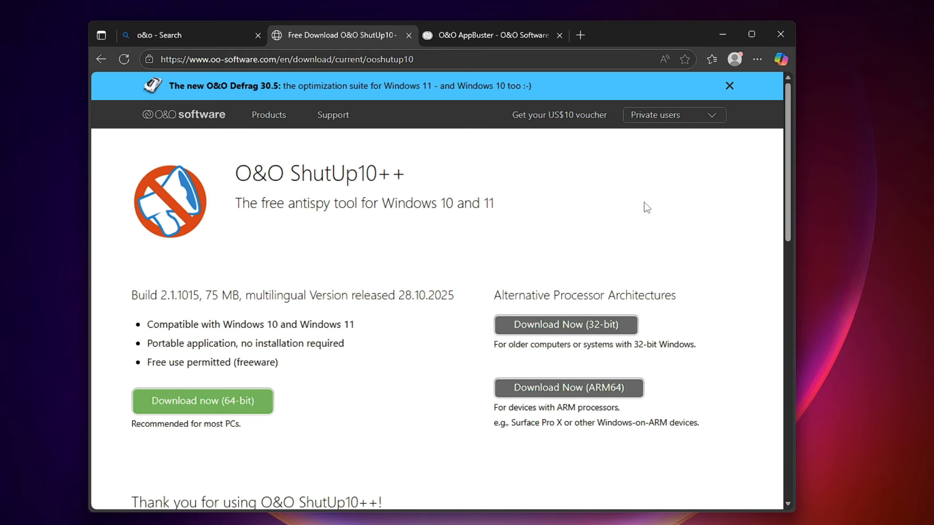
{"action": "left_click", "coordinate": [194, 407]}
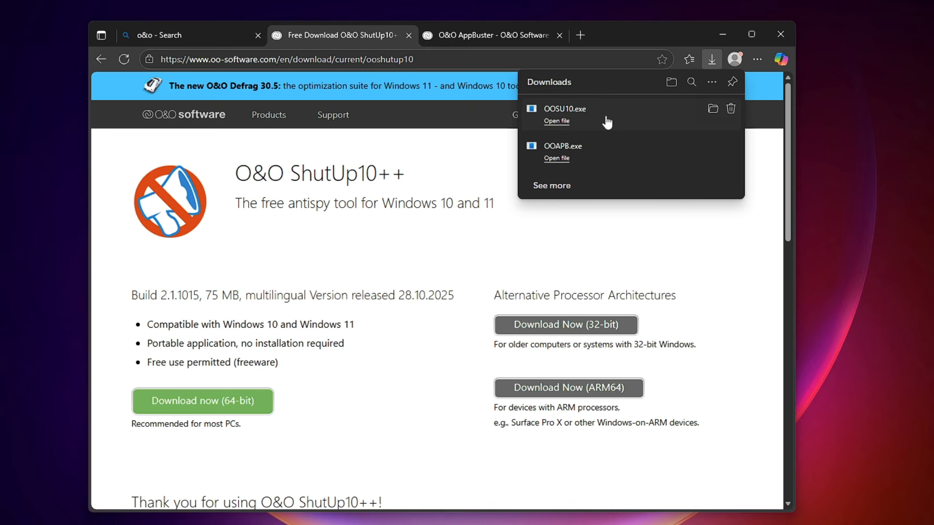
{"action": "left_click", "coordinate": [607, 123]}
{"action": "left_click", "coordinate": [418, 350]}
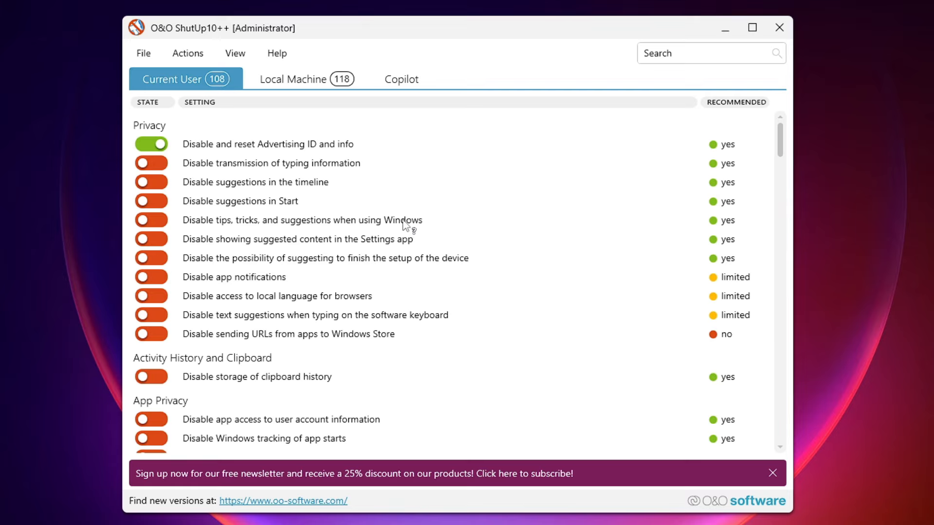
Look over the Current User settings and their recommendations, from Privacy and App Privacy through Microsoft Edge, synchronization and Windows AI
{"action": "scroll", "coordinate": [403, 221], "scroll_direction": "down", "scroll_amount": 1}
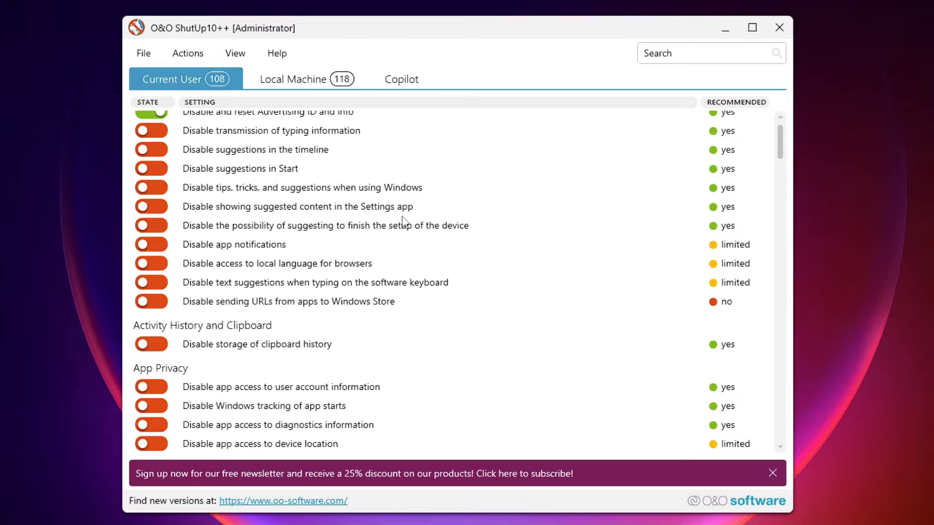
{"action": "scroll", "coordinate": [405, 220], "scroll_direction": "up", "scroll_amount": 1}
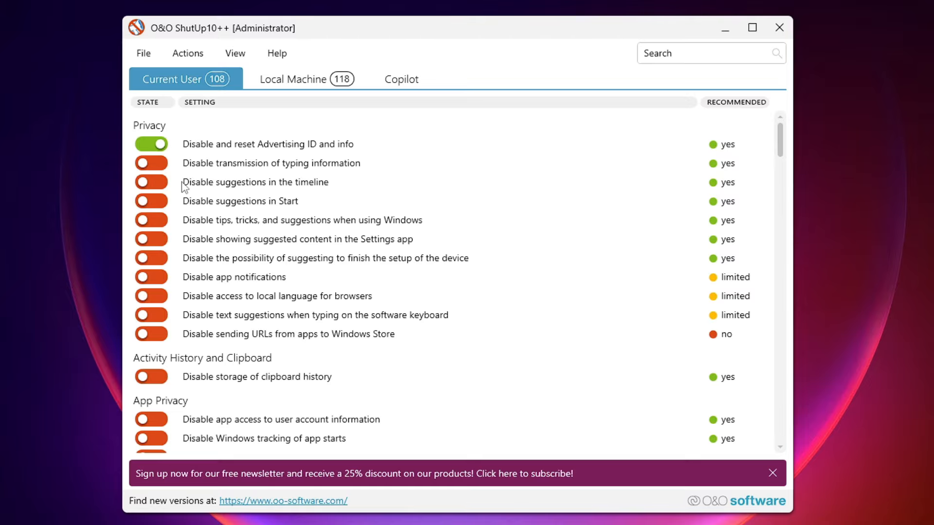
{"action": "scroll", "coordinate": [183, 190], "scroll_direction": "down", "scroll_amount": 2}
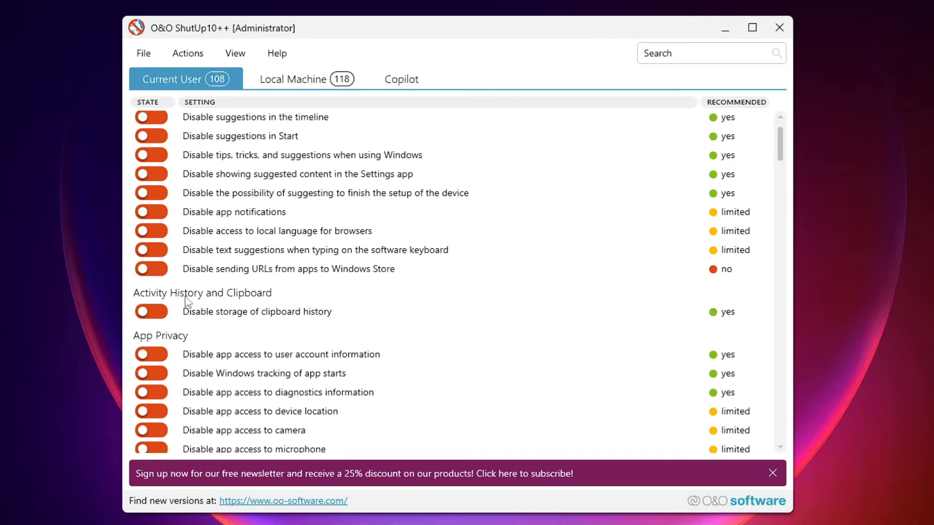
{"action": "scroll", "coordinate": [241, 306], "scroll_direction": "down", "scroll_amount": 1}
{"action": "scroll", "coordinate": [194, 307], "scroll_direction": "down", "scroll_amount": 15}
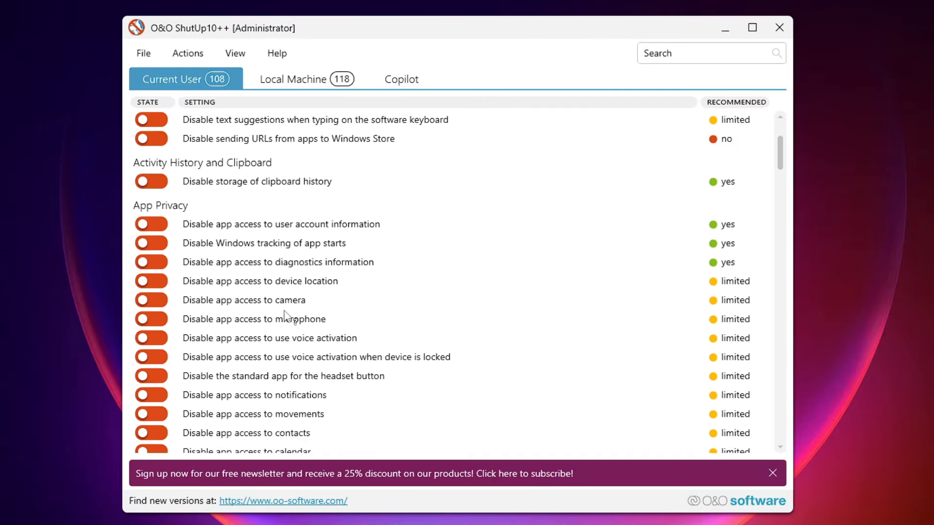
{"action": "scroll", "coordinate": [194, 282], "scroll_direction": "down", "scroll_amount": 13}
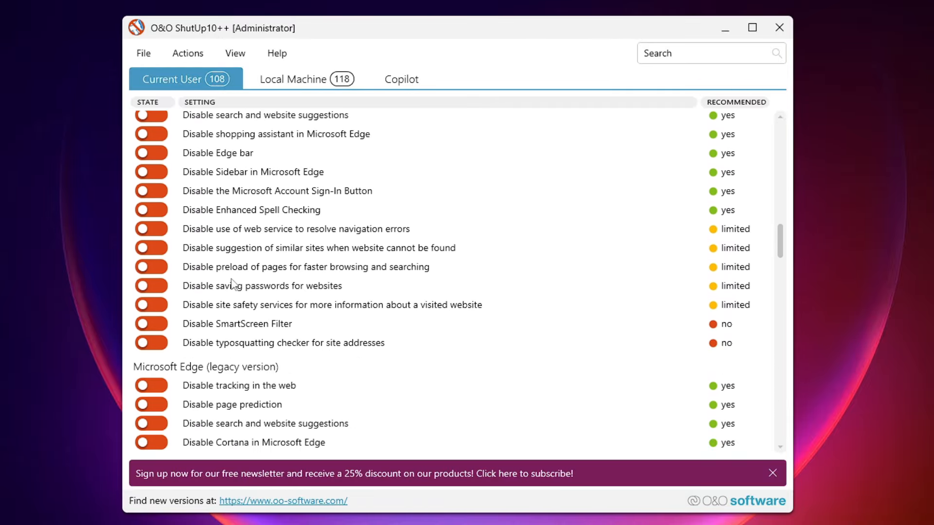
{"action": "scroll", "coordinate": [225, 287], "scroll_direction": "down", "scroll_amount": 5}
{"action": "scroll", "coordinate": [225, 168], "scroll_direction": "up", "scroll_amount": 2}
{"action": "scroll", "coordinate": [236, 189], "scroll_direction": "down", "scroll_amount": 3}
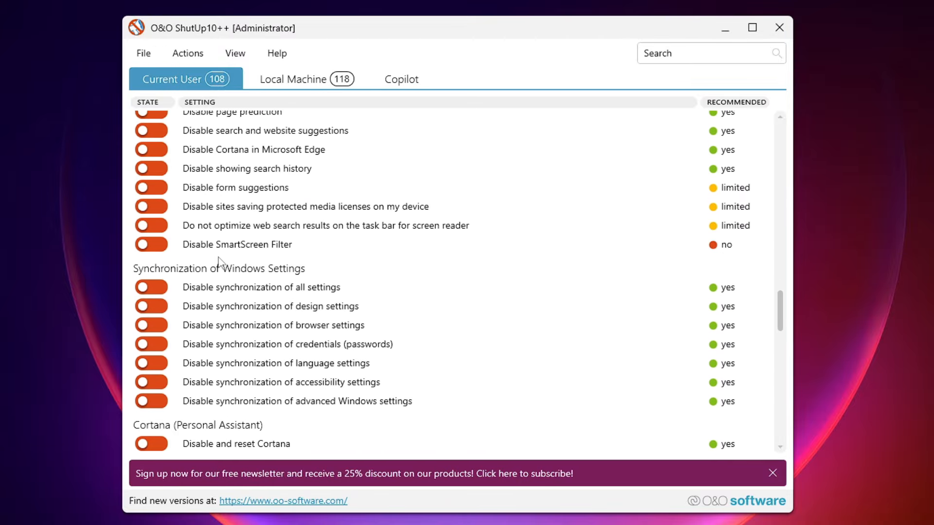
{"action": "scroll", "coordinate": [253, 289], "scroll_direction": "down", "scroll_amount": 3}
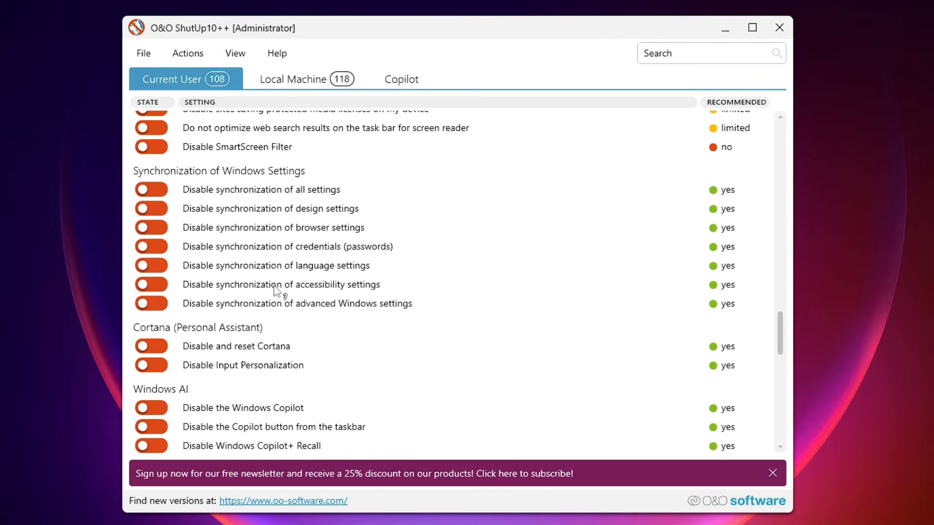
{"action": "scroll", "coordinate": [195, 344], "scroll_direction": "down", "scroll_amount": 4}
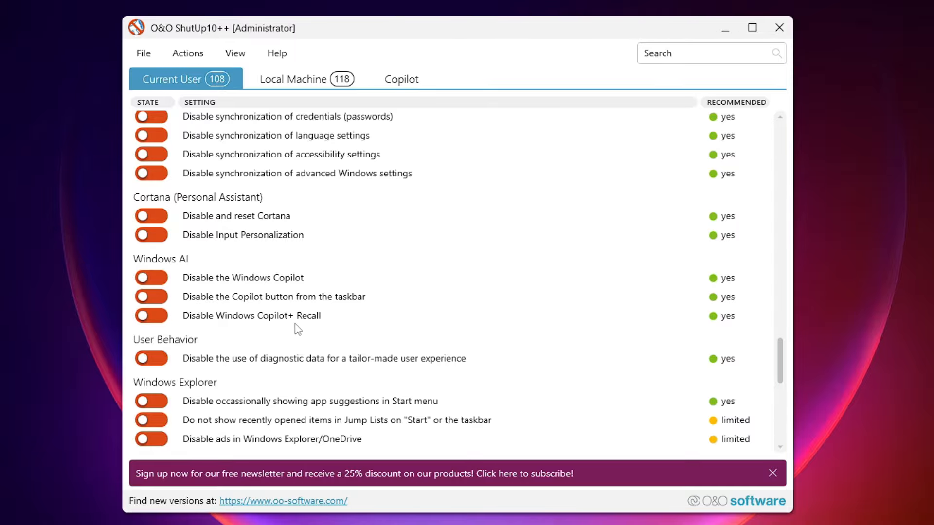
Apply all recommended and somewhat recommended settings, continuing without a system restore point
{"action": "scroll", "coordinate": [222, 348], "scroll_direction": "down", "scroll_amount": 1}
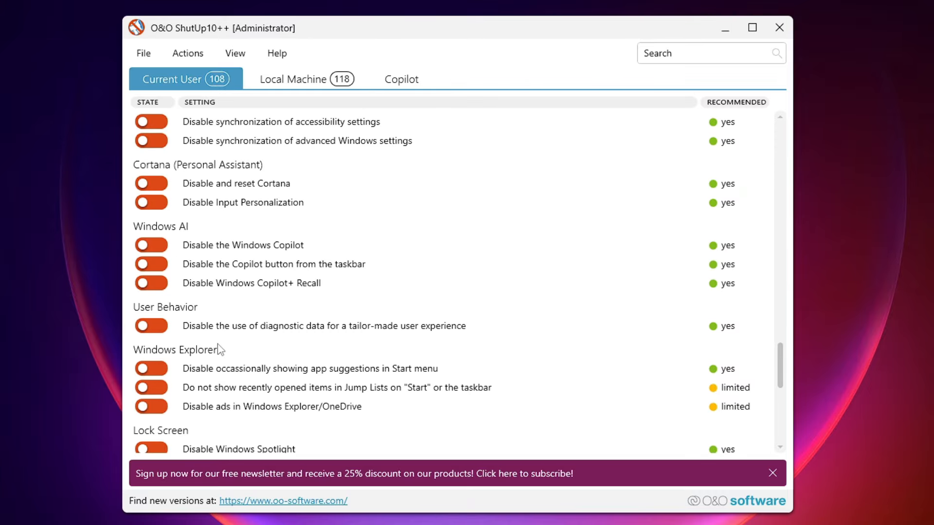
{"action": "scroll", "coordinate": [207, 369], "scroll_direction": "down", "scroll_amount": 1}
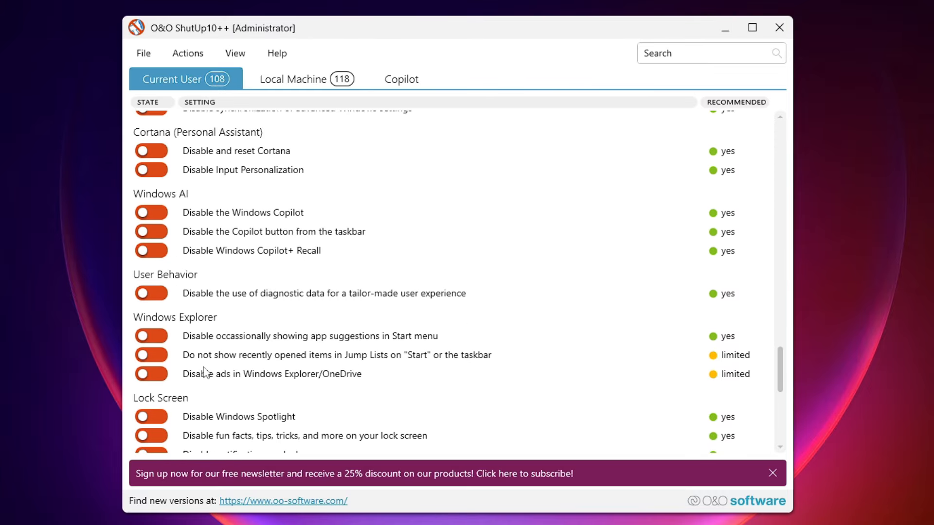
{"action": "scroll", "coordinate": [217, 372], "scroll_direction": "down", "scroll_amount": 2}
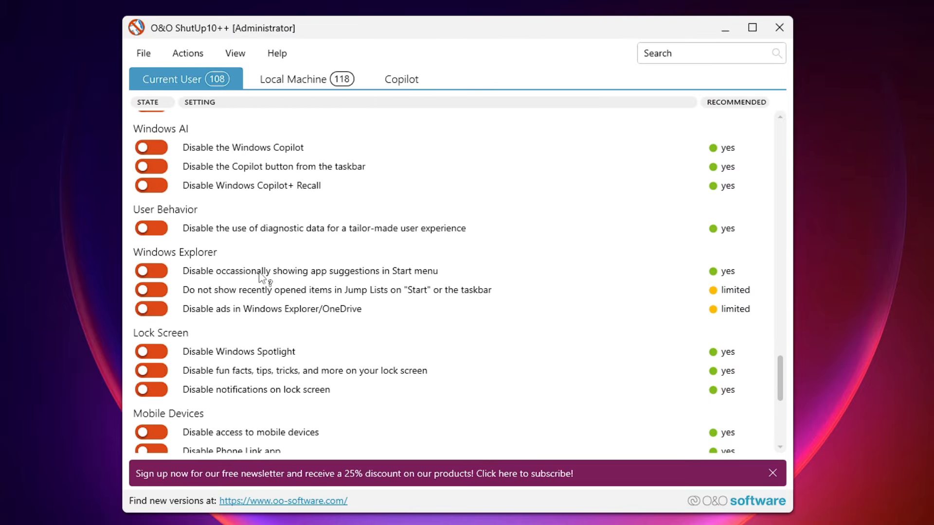
{"action": "left_click", "coordinate": [197, 54]}
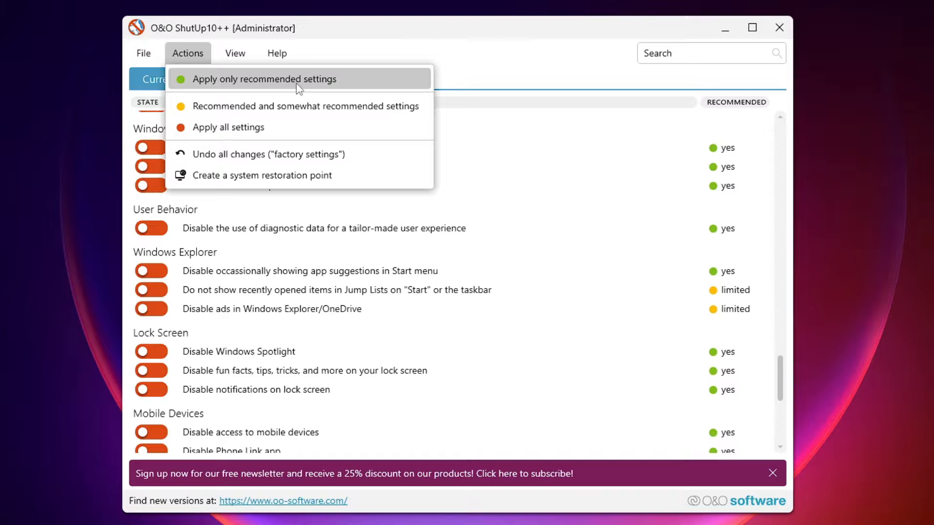
{"action": "left_click", "coordinate": [305, 107]}
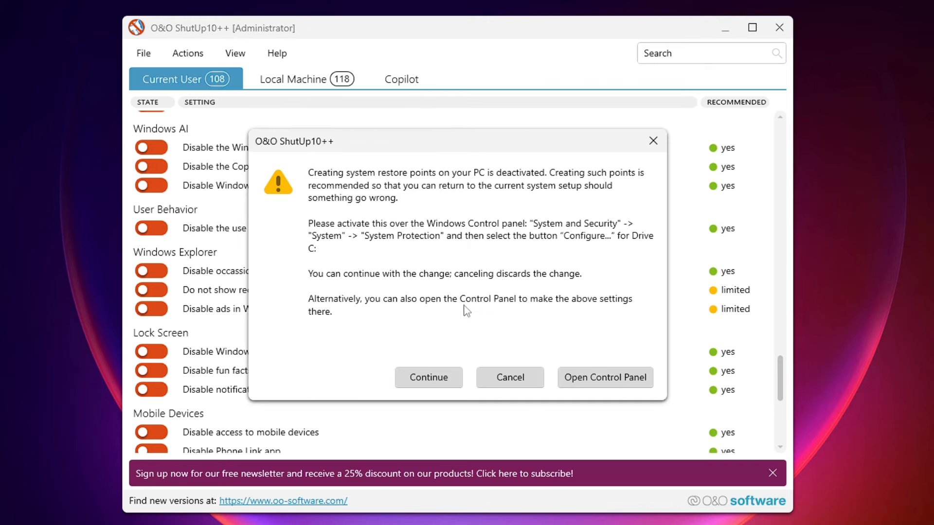
{"action": "left_click", "coordinate": [428, 378]}
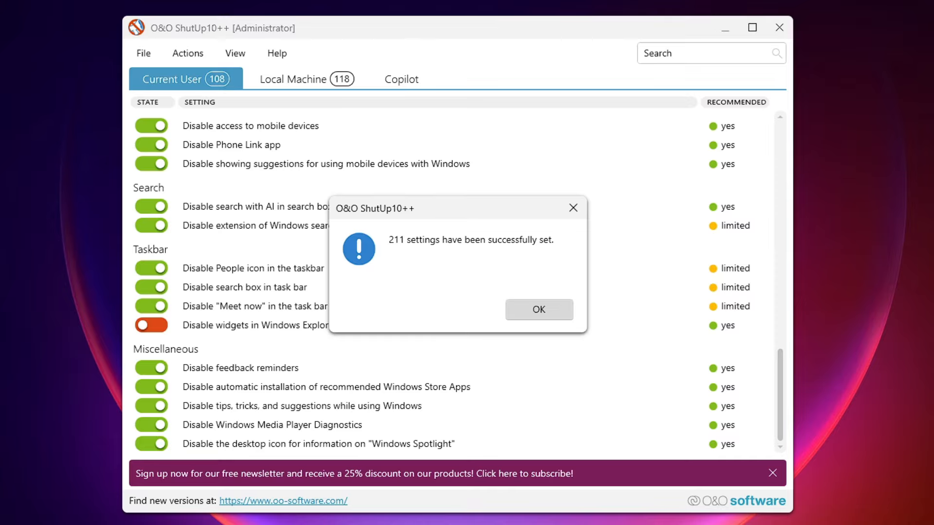
Switch to Windows Settings and review the Diagnostics & feedback options under Privacy & security
{"action": "right_click", "coordinate": [408, 524]}
{"action": "left_click", "coordinate": [387, 473]}
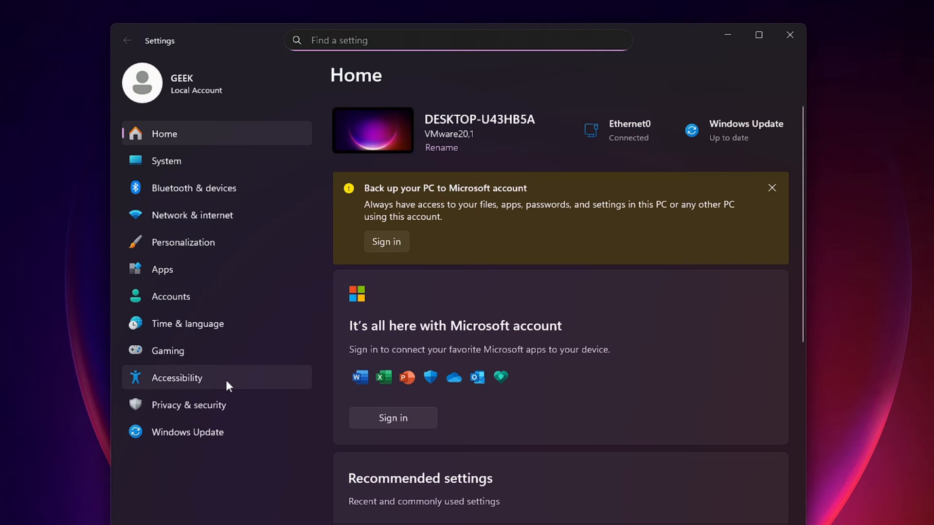
{"action": "left_click", "coordinate": [200, 407]}
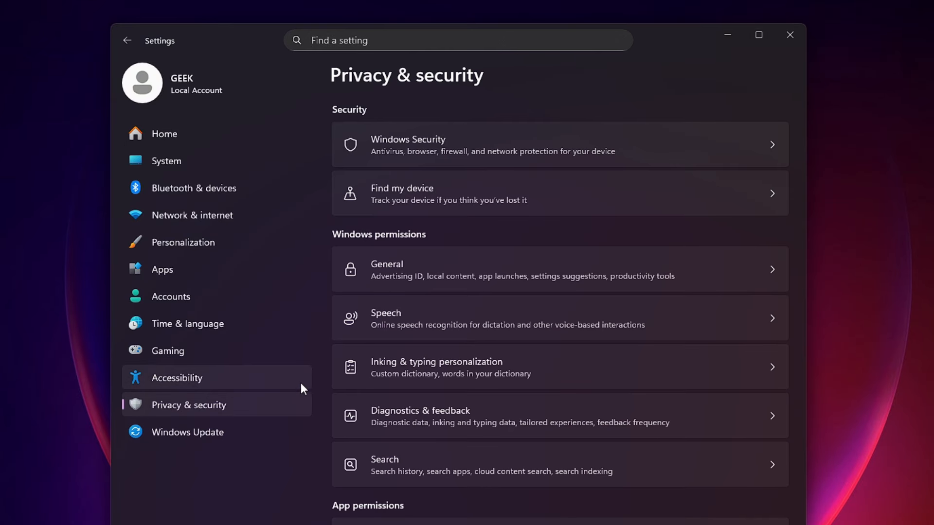
{"action": "left_click", "coordinate": [433, 411]}
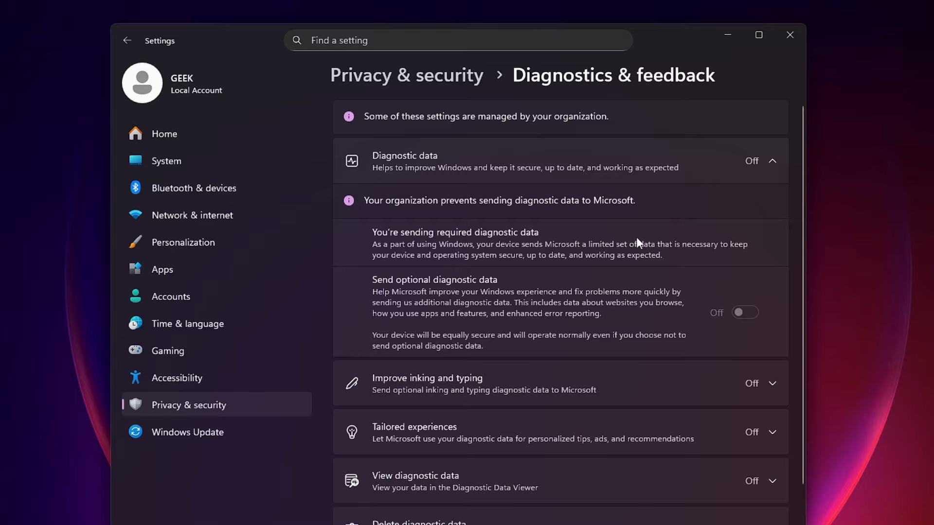
{"action": "scroll", "coordinate": [594, 224], "scroll_direction": "down", "scroll_amount": 3}
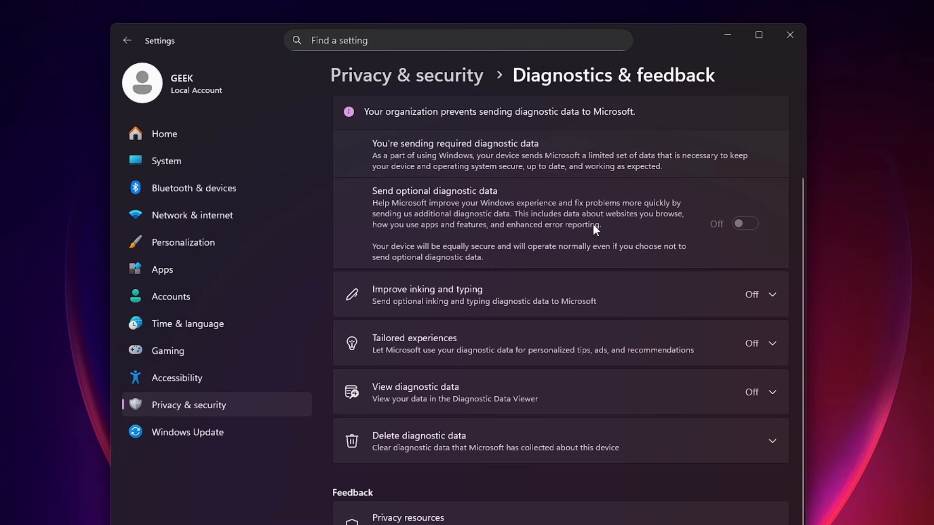
{"action": "scroll", "coordinate": [593, 224], "scroll_direction": "up", "scroll_amount": 3}
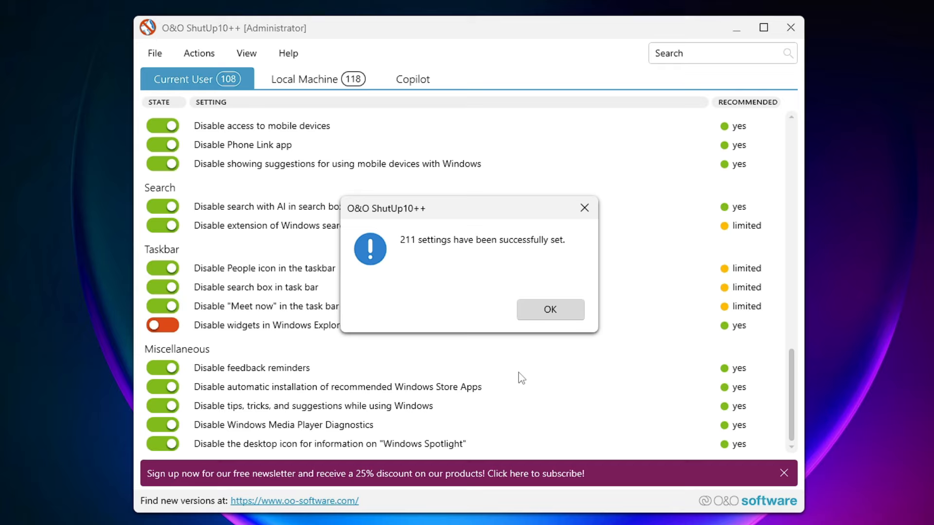
Dismiss the completion message, close O&O ShutUp10++ and switch to Task Manager to view the CPU performance
{"action": "left_click", "coordinate": [550, 310]}
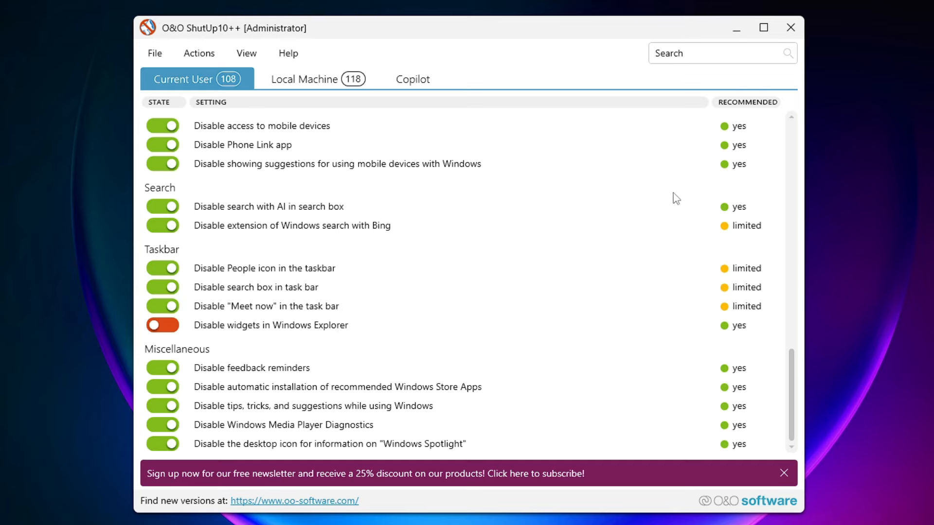
{"action": "left_click", "coordinate": [791, 28]}
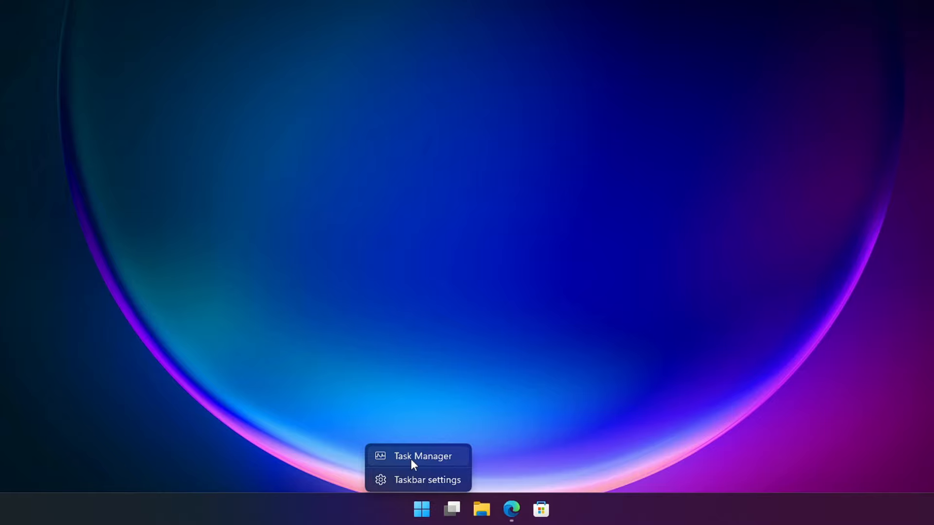
{"action": "left_click", "coordinate": [412, 460]}
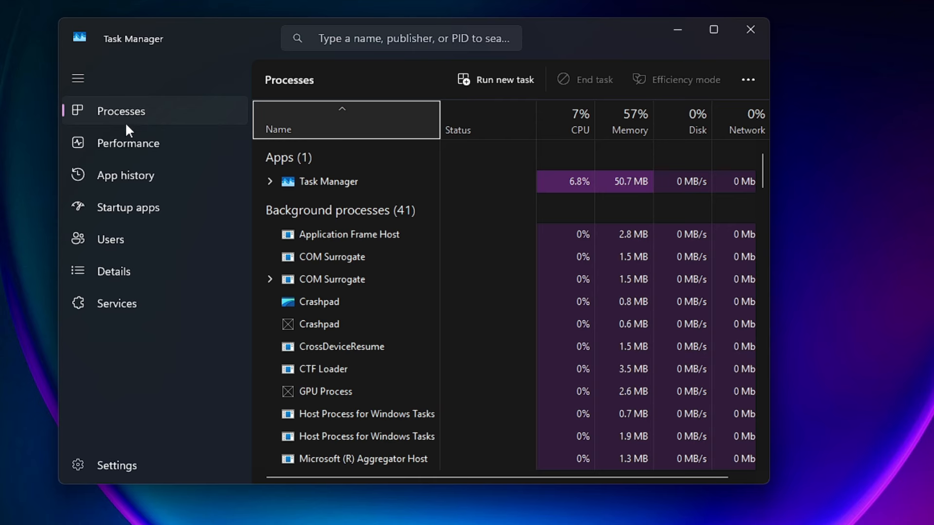
{"action": "left_click", "coordinate": [122, 148]}
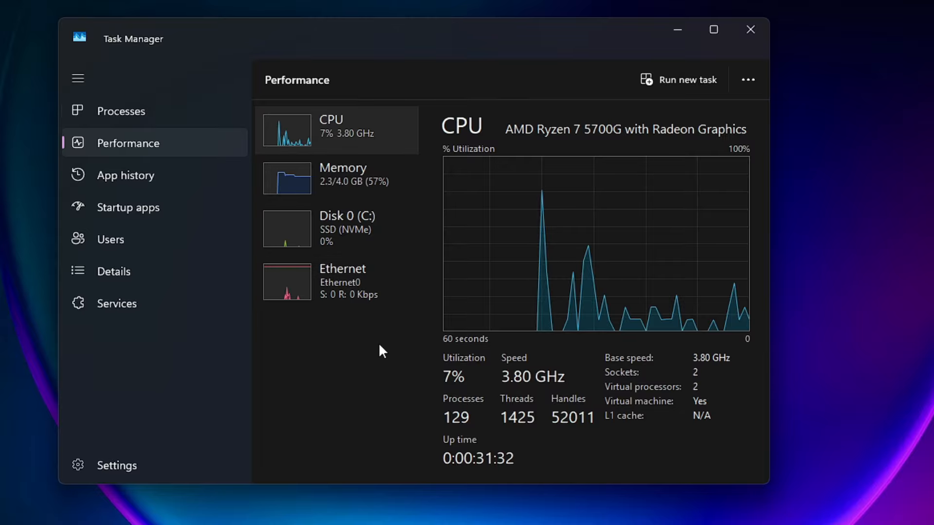